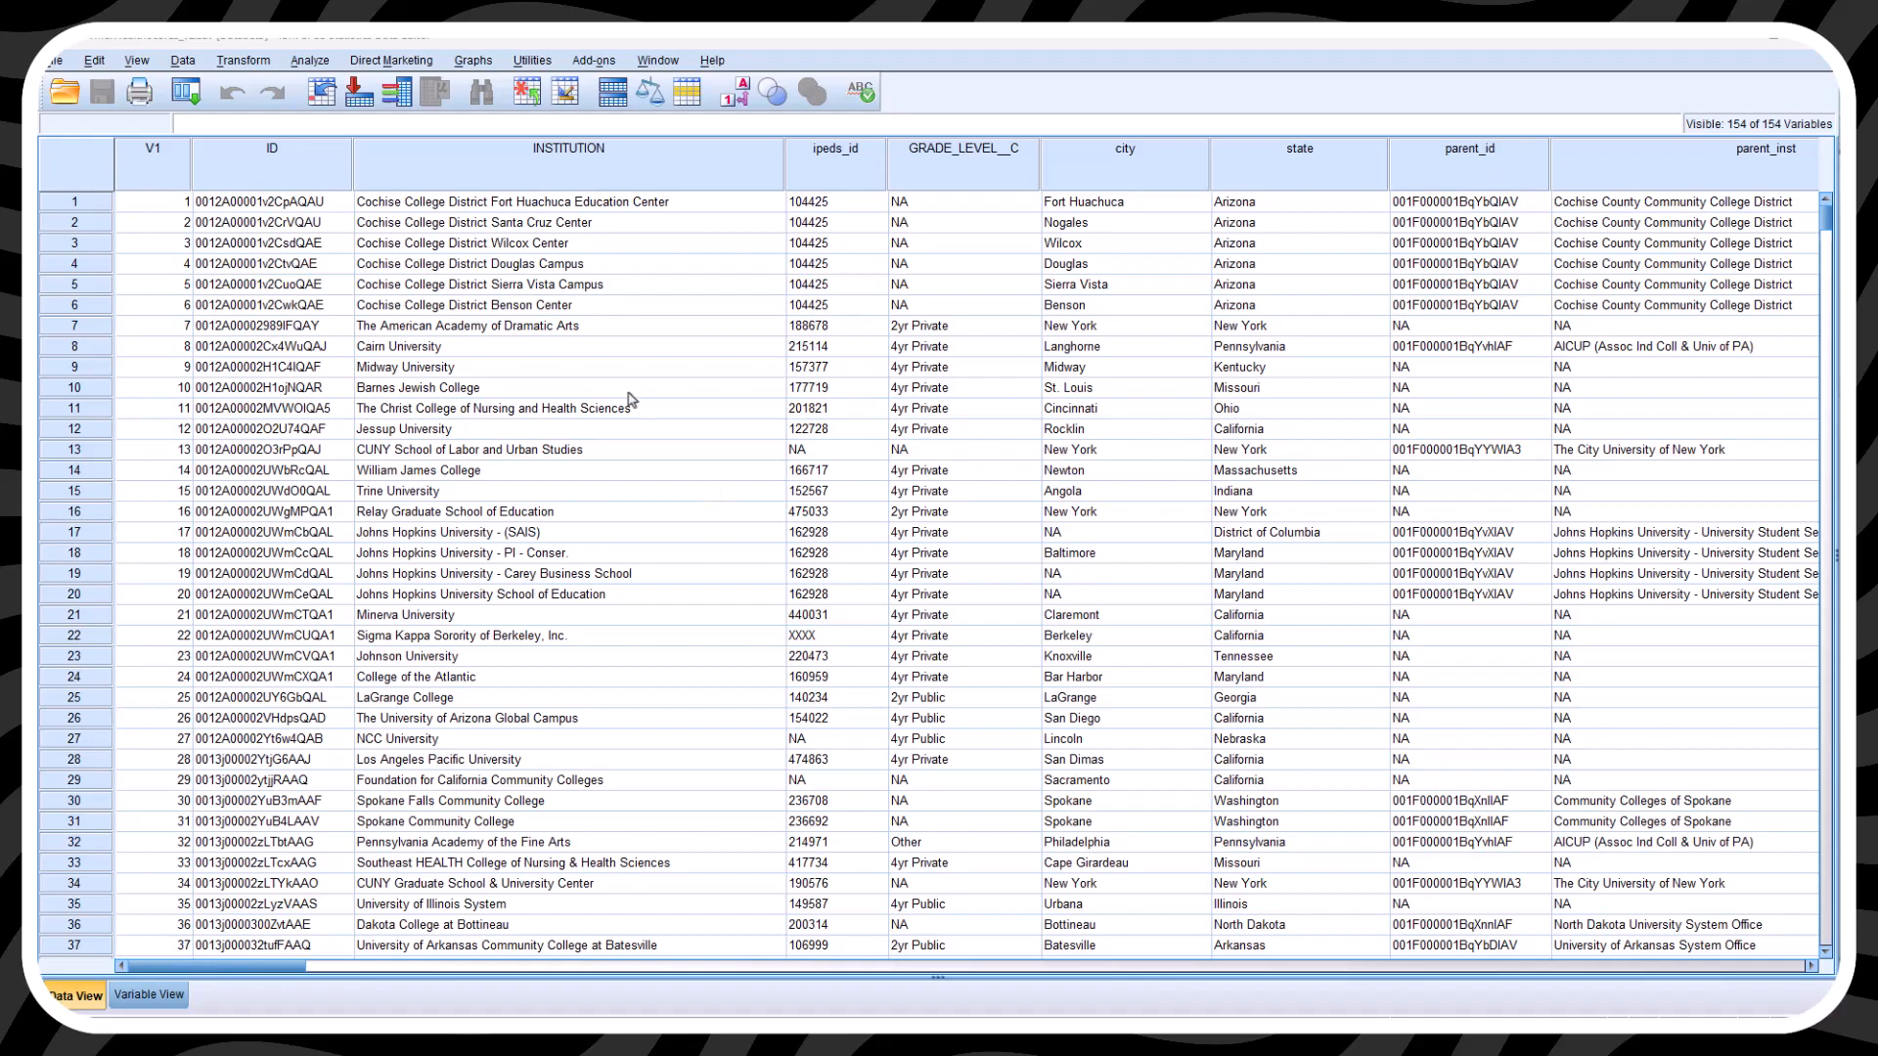
- Open the linear regression setup for the loaded dataset
{"action": "left_click", "coordinate": [309, 60]}
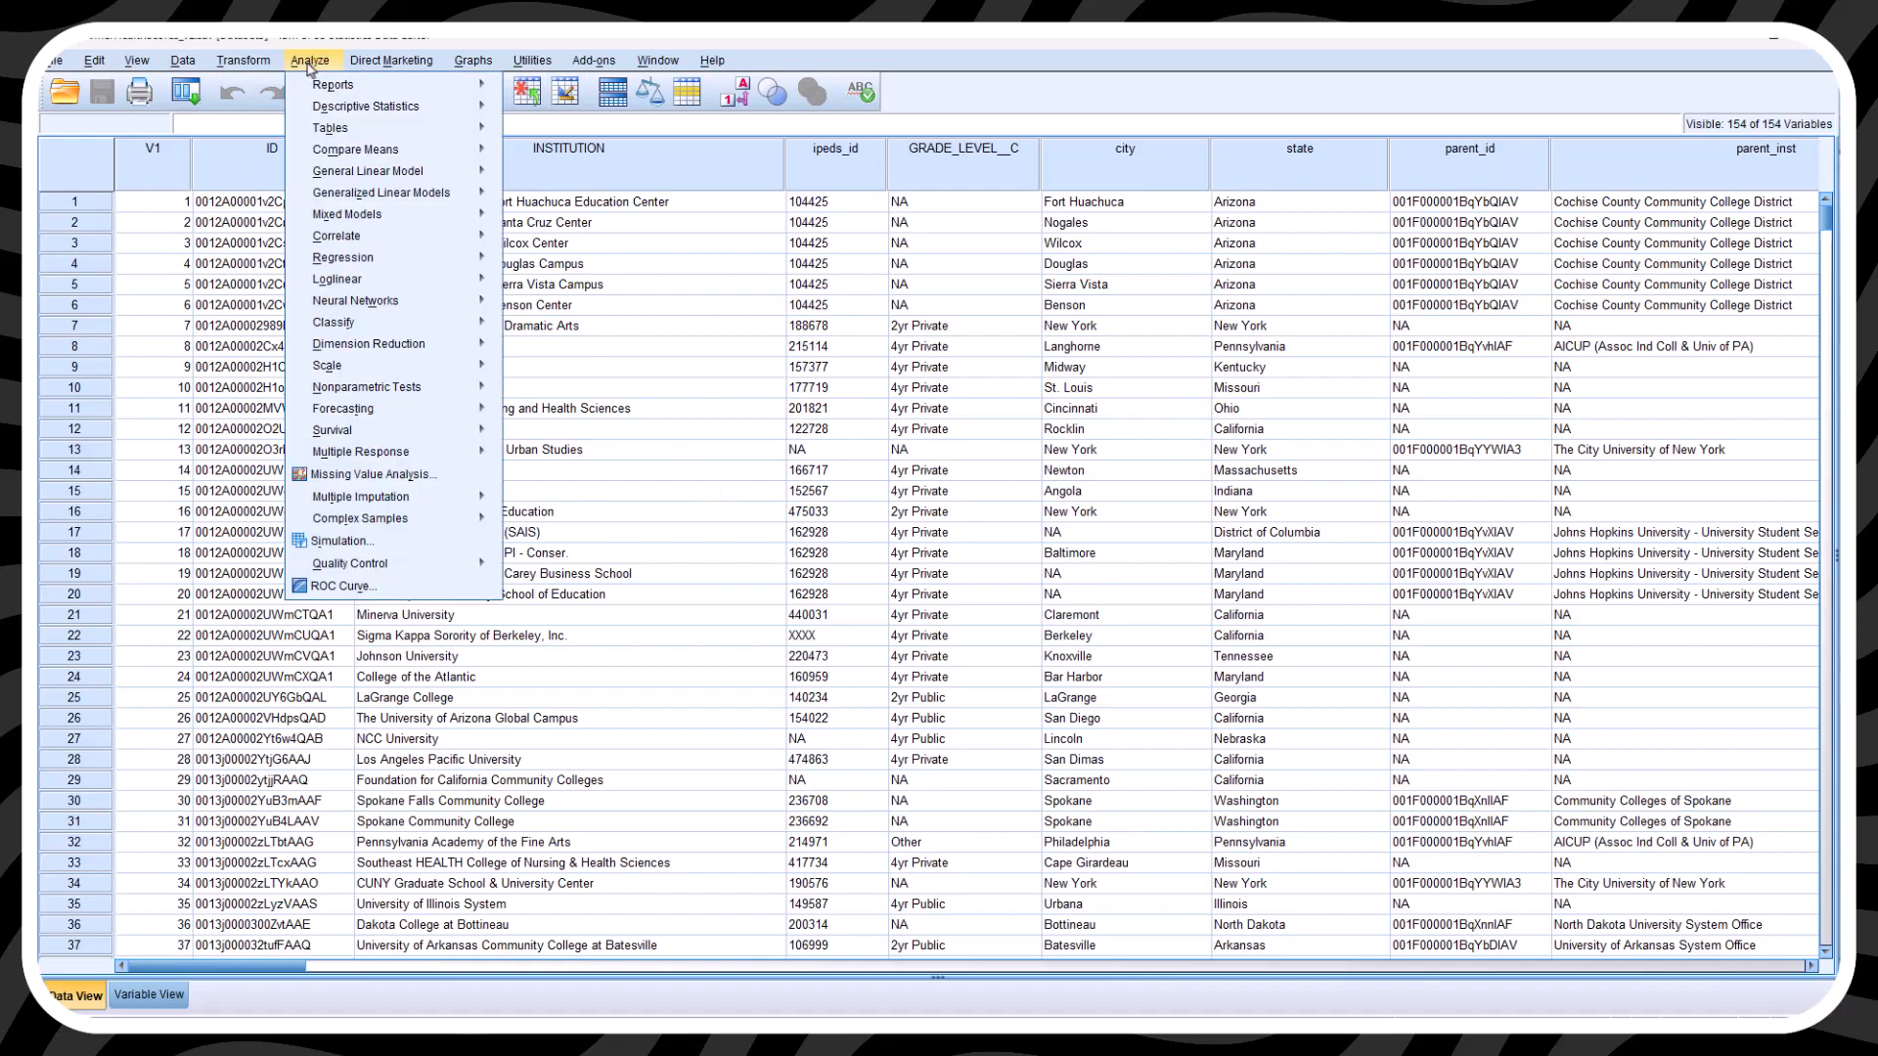
{"action": "mouse_move", "coordinate": [360, 245]}
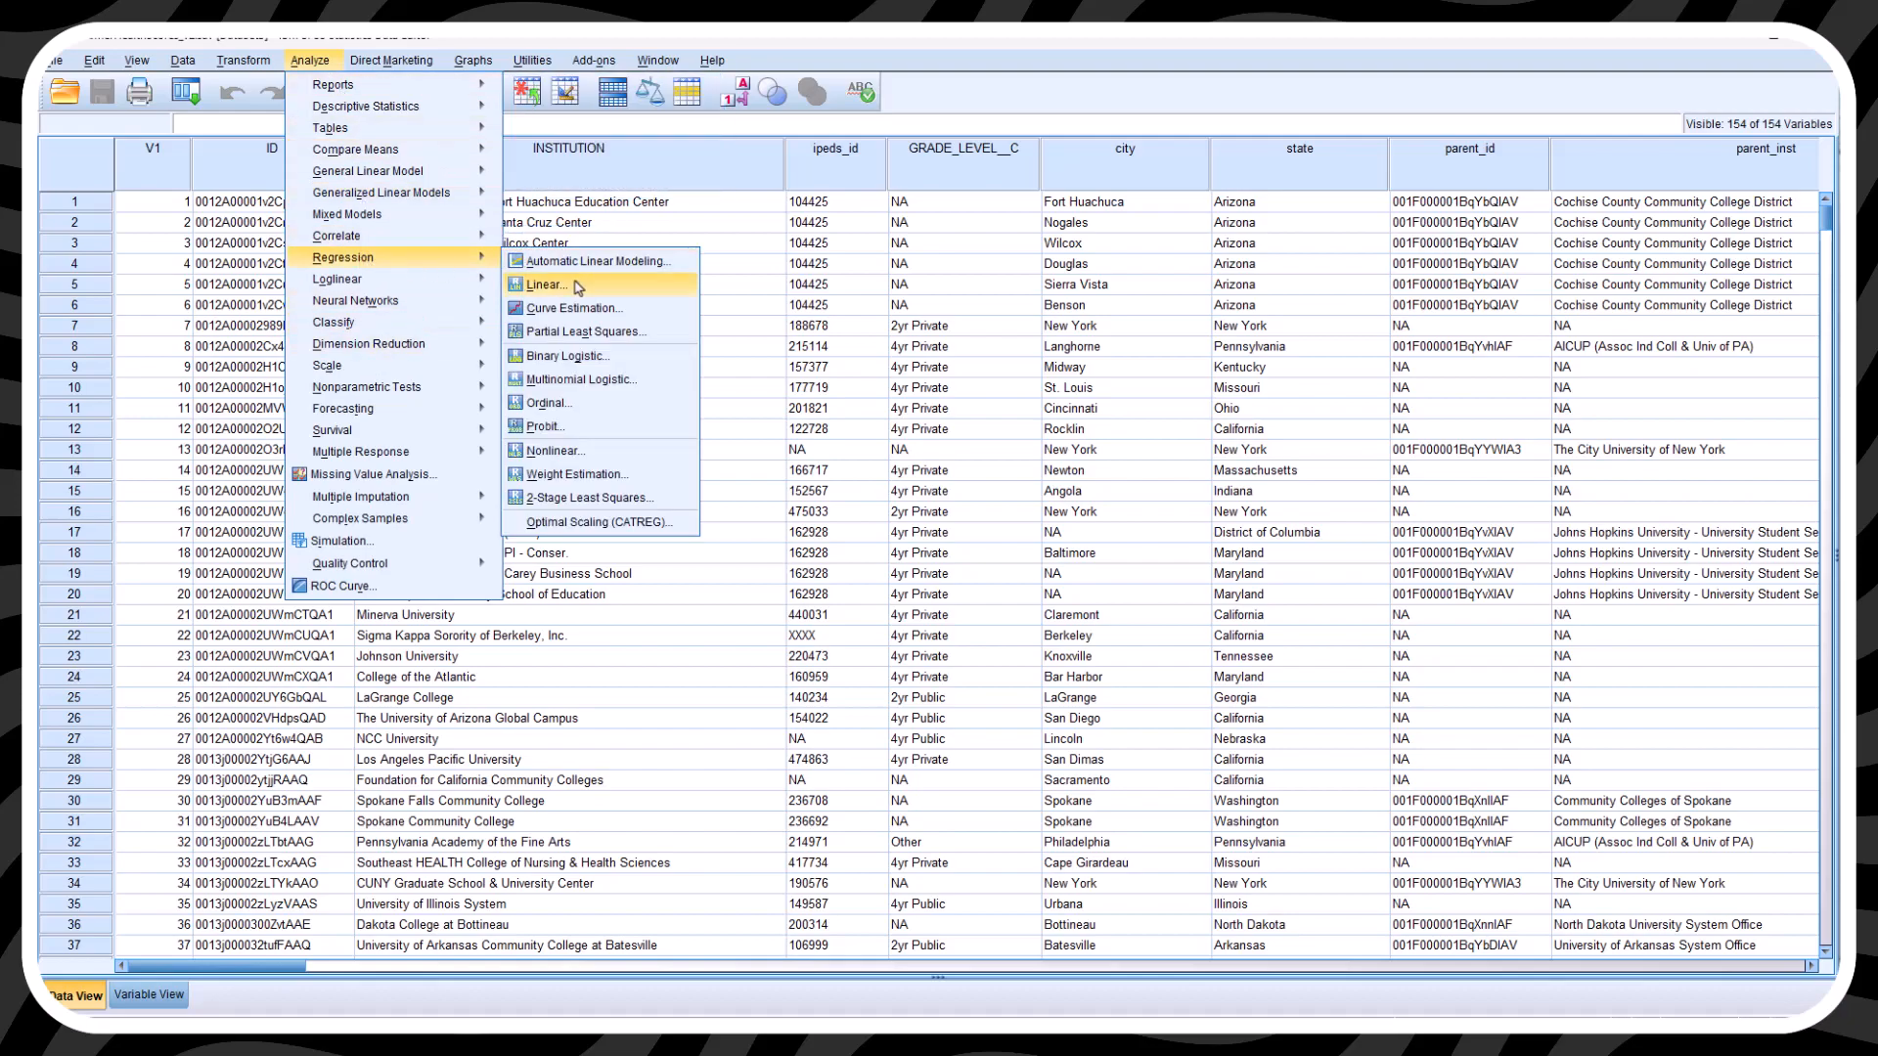
{"action": "left_click", "coordinate": [578, 288]}
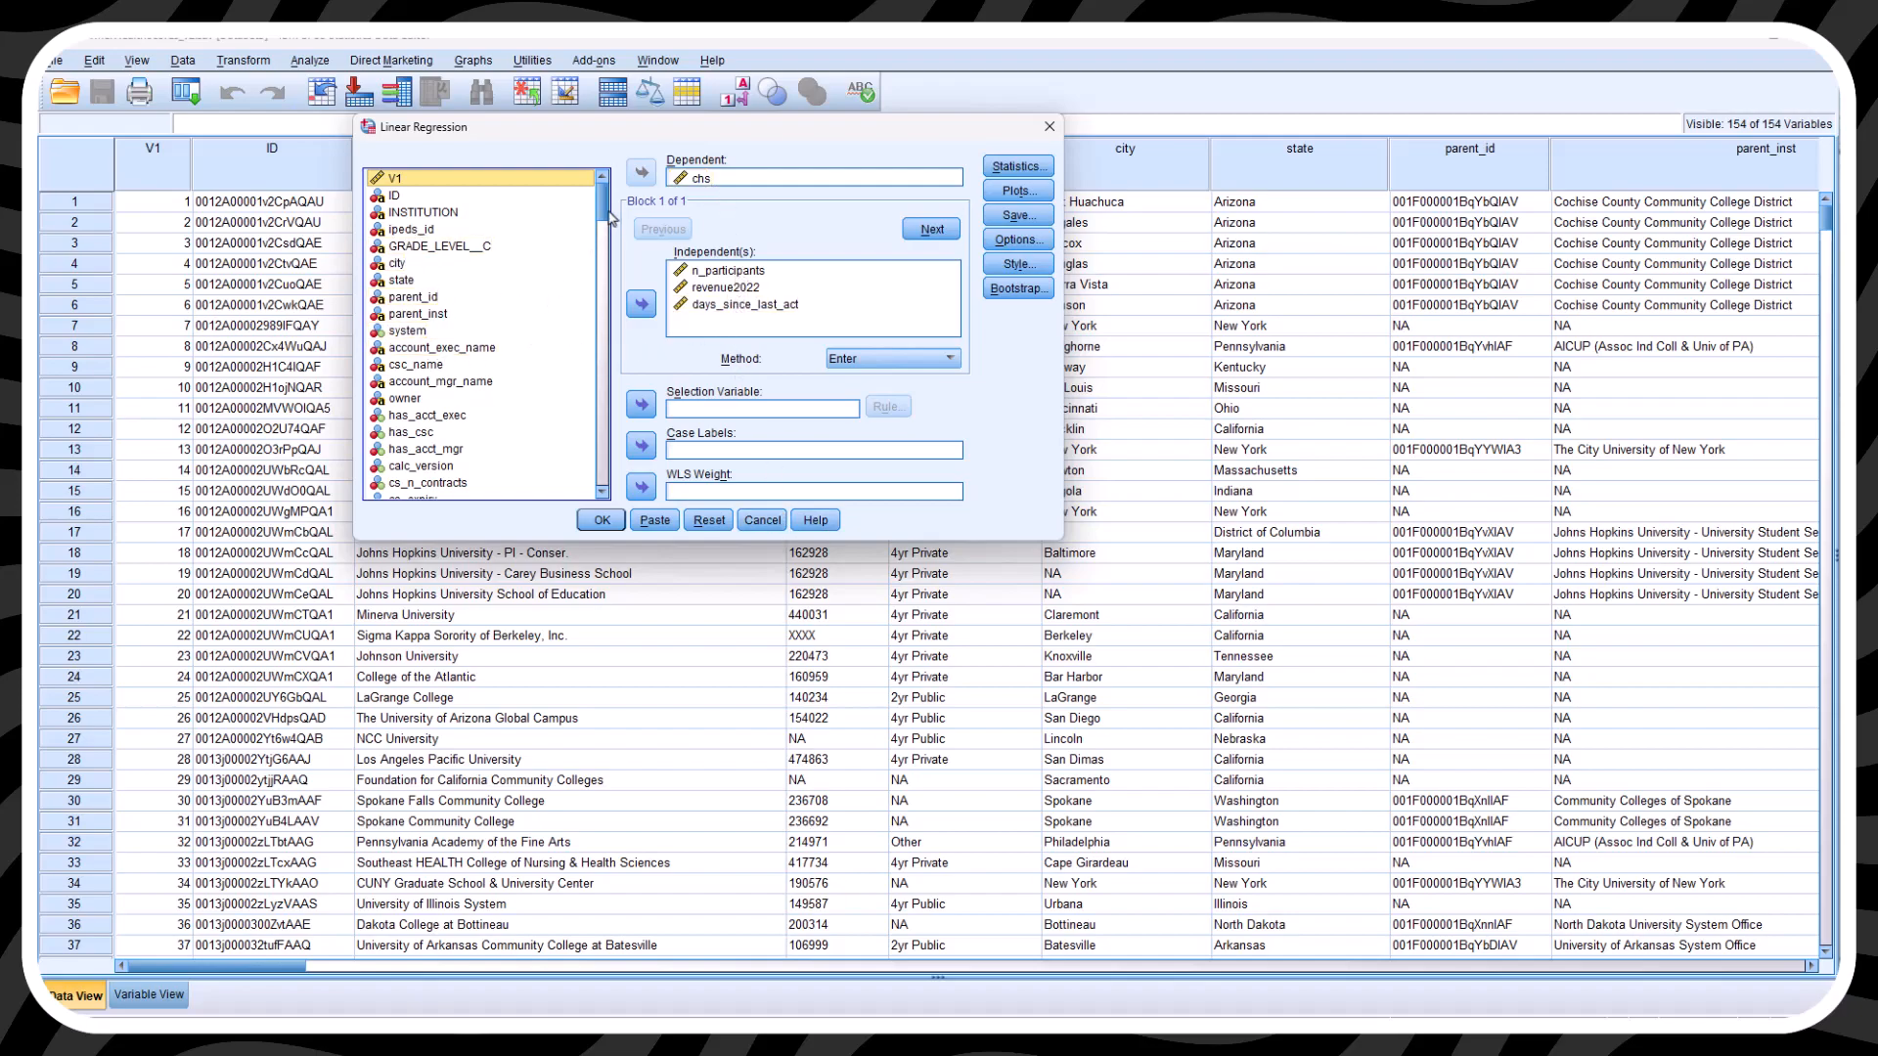
- Look through the list of variables available for the linear regression, from the identifiers down to the demerit and score variables
{"action": "left_click_drag", "start_coordinate": [602, 207], "coordinate": [577, 279]}
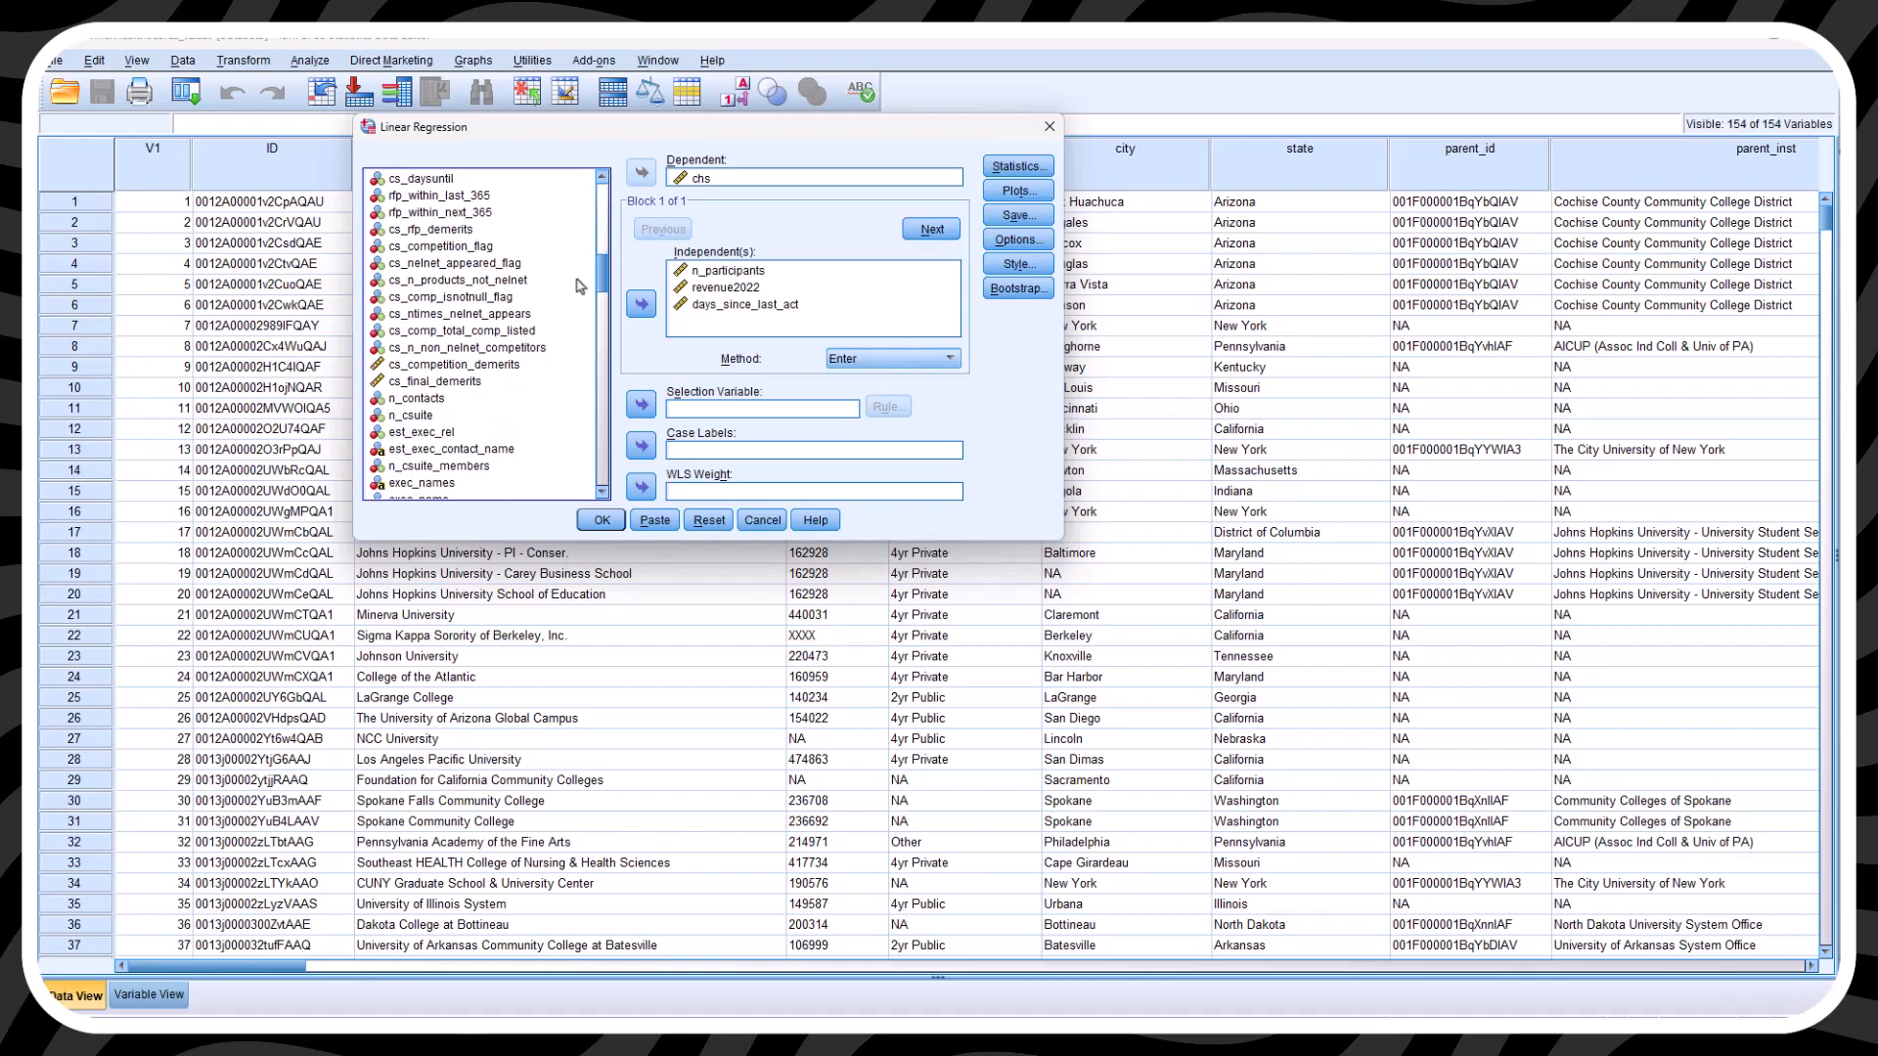
{"action": "scroll", "coordinate": [427, 404], "scroll_direction": "down", "scroll_amount": 4}
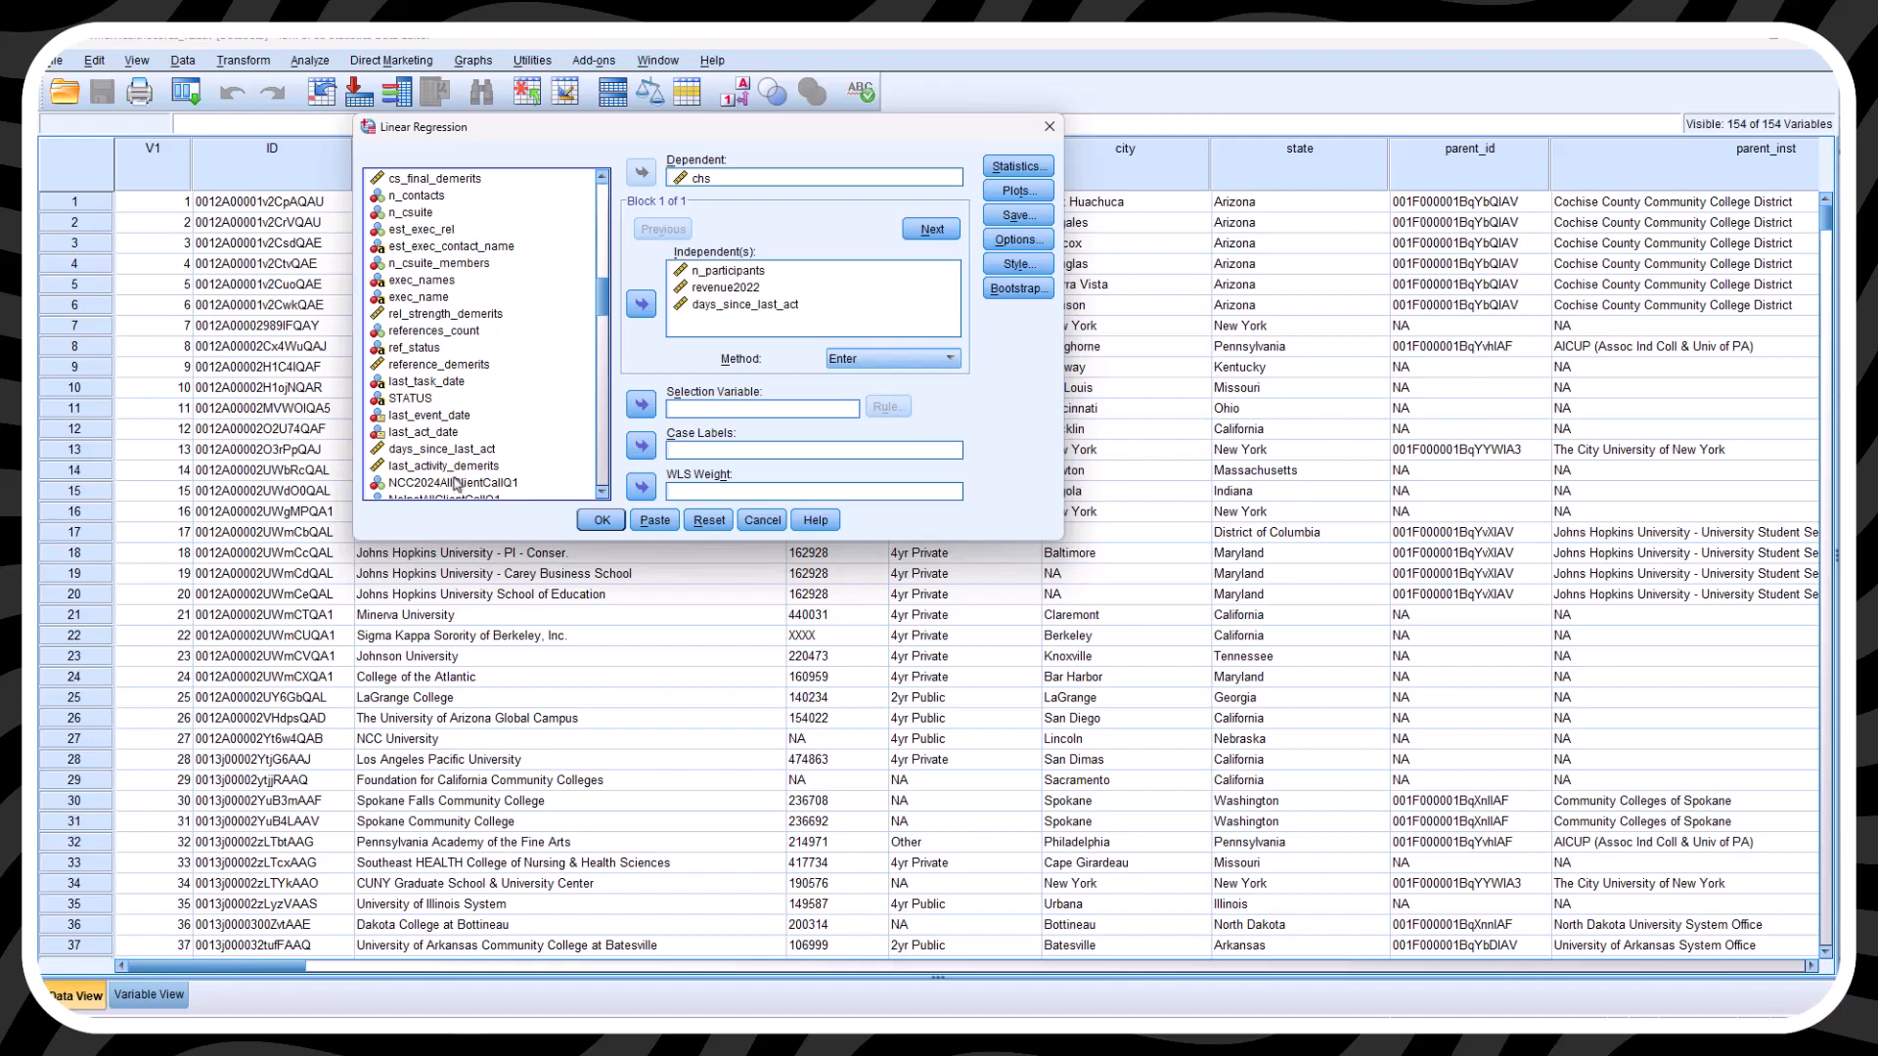
{"action": "scroll", "coordinate": [469, 470], "scroll_direction": "down", "scroll_amount": 3}
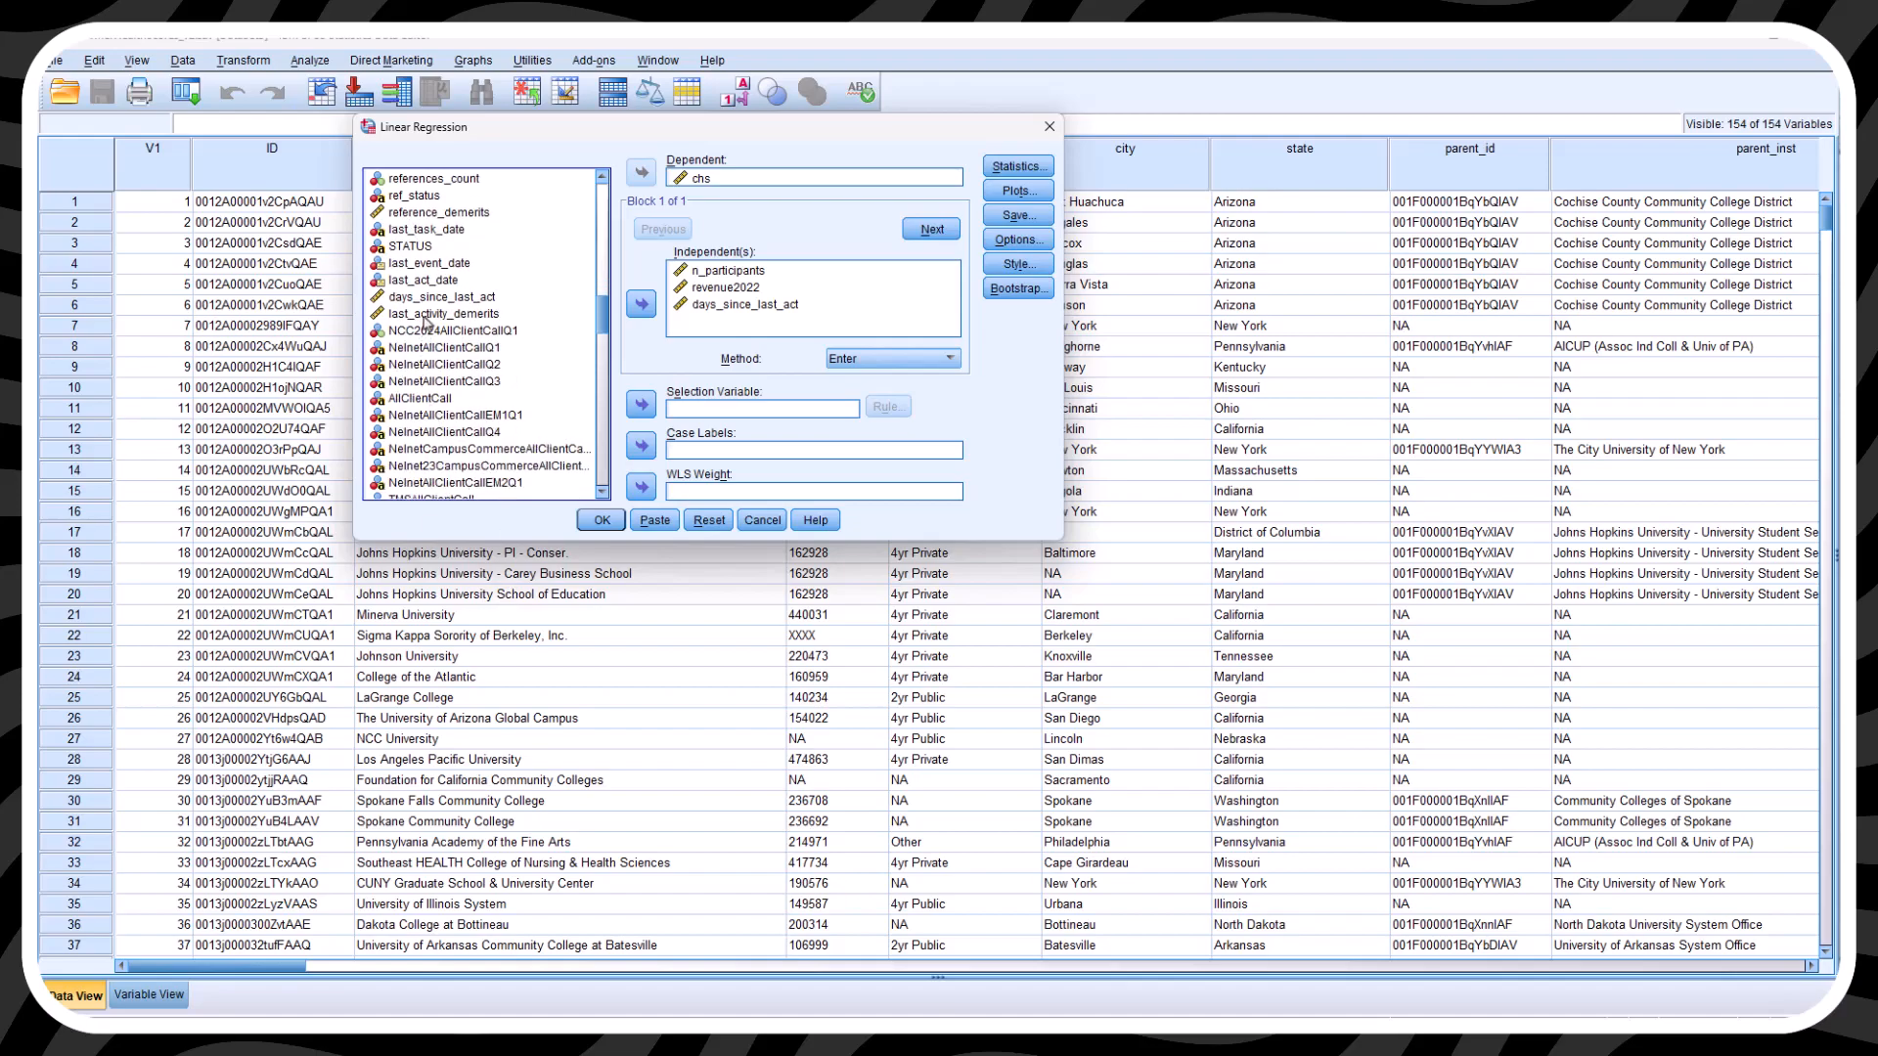
{"action": "scroll", "coordinate": [482, 460], "scroll_direction": "down", "scroll_amount": 6}
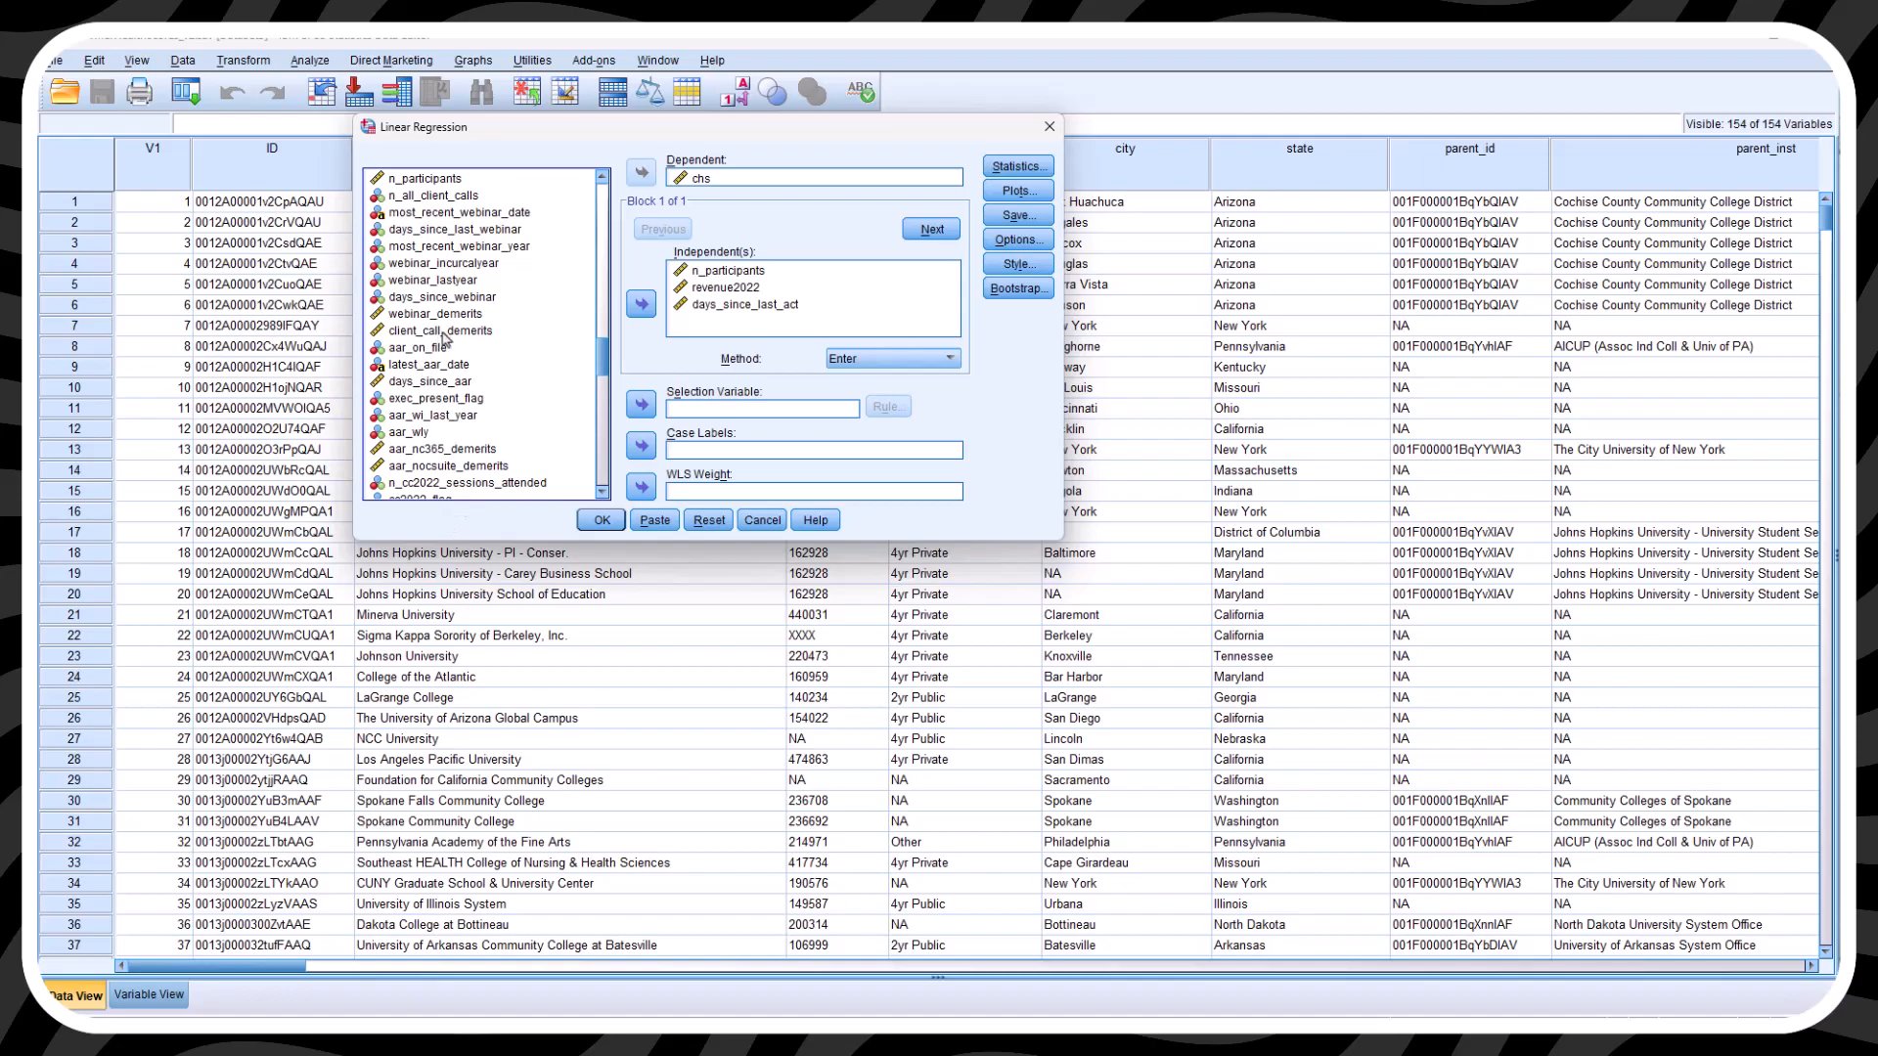
{"action": "scroll", "coordinate": [462, 414], "scroll_direction": "down", "scroll_amount": 6}
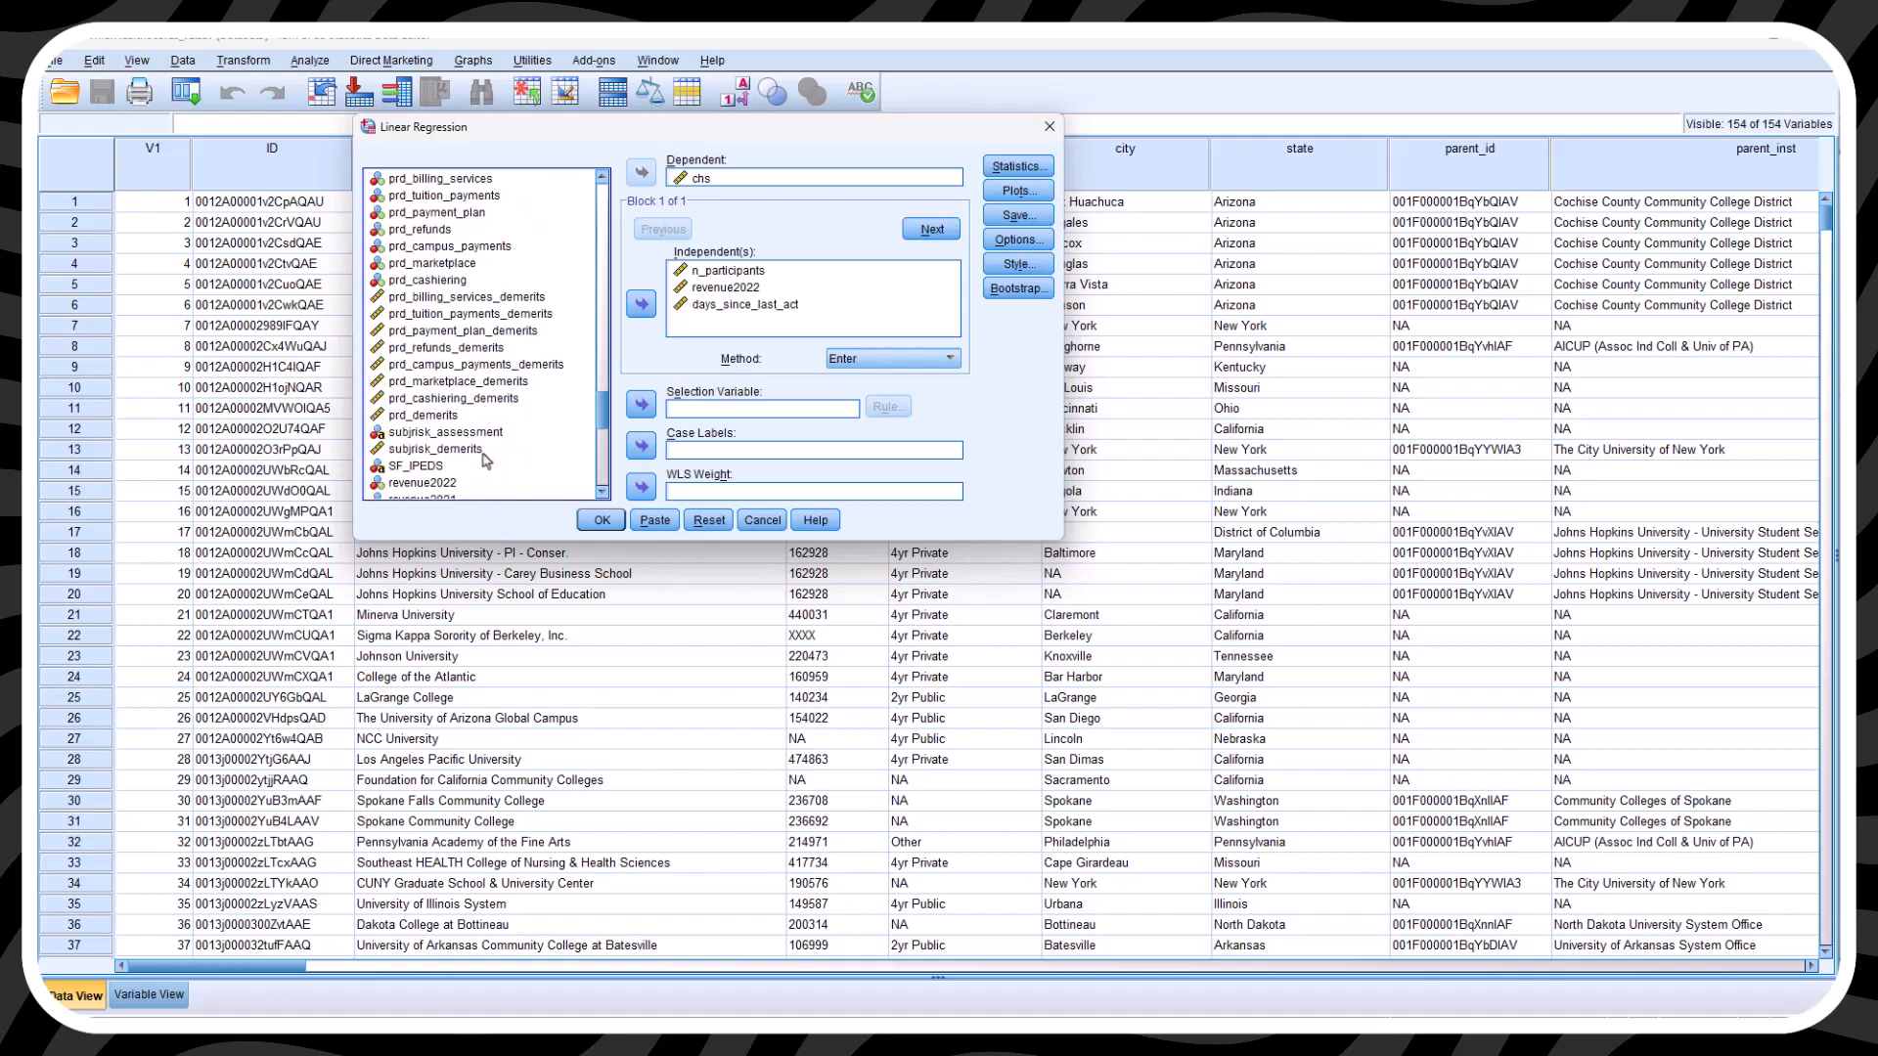
{"action": "scroll", "coordinate": [489, 454], "scroll_direction": "down", "scroll_amount": 3}
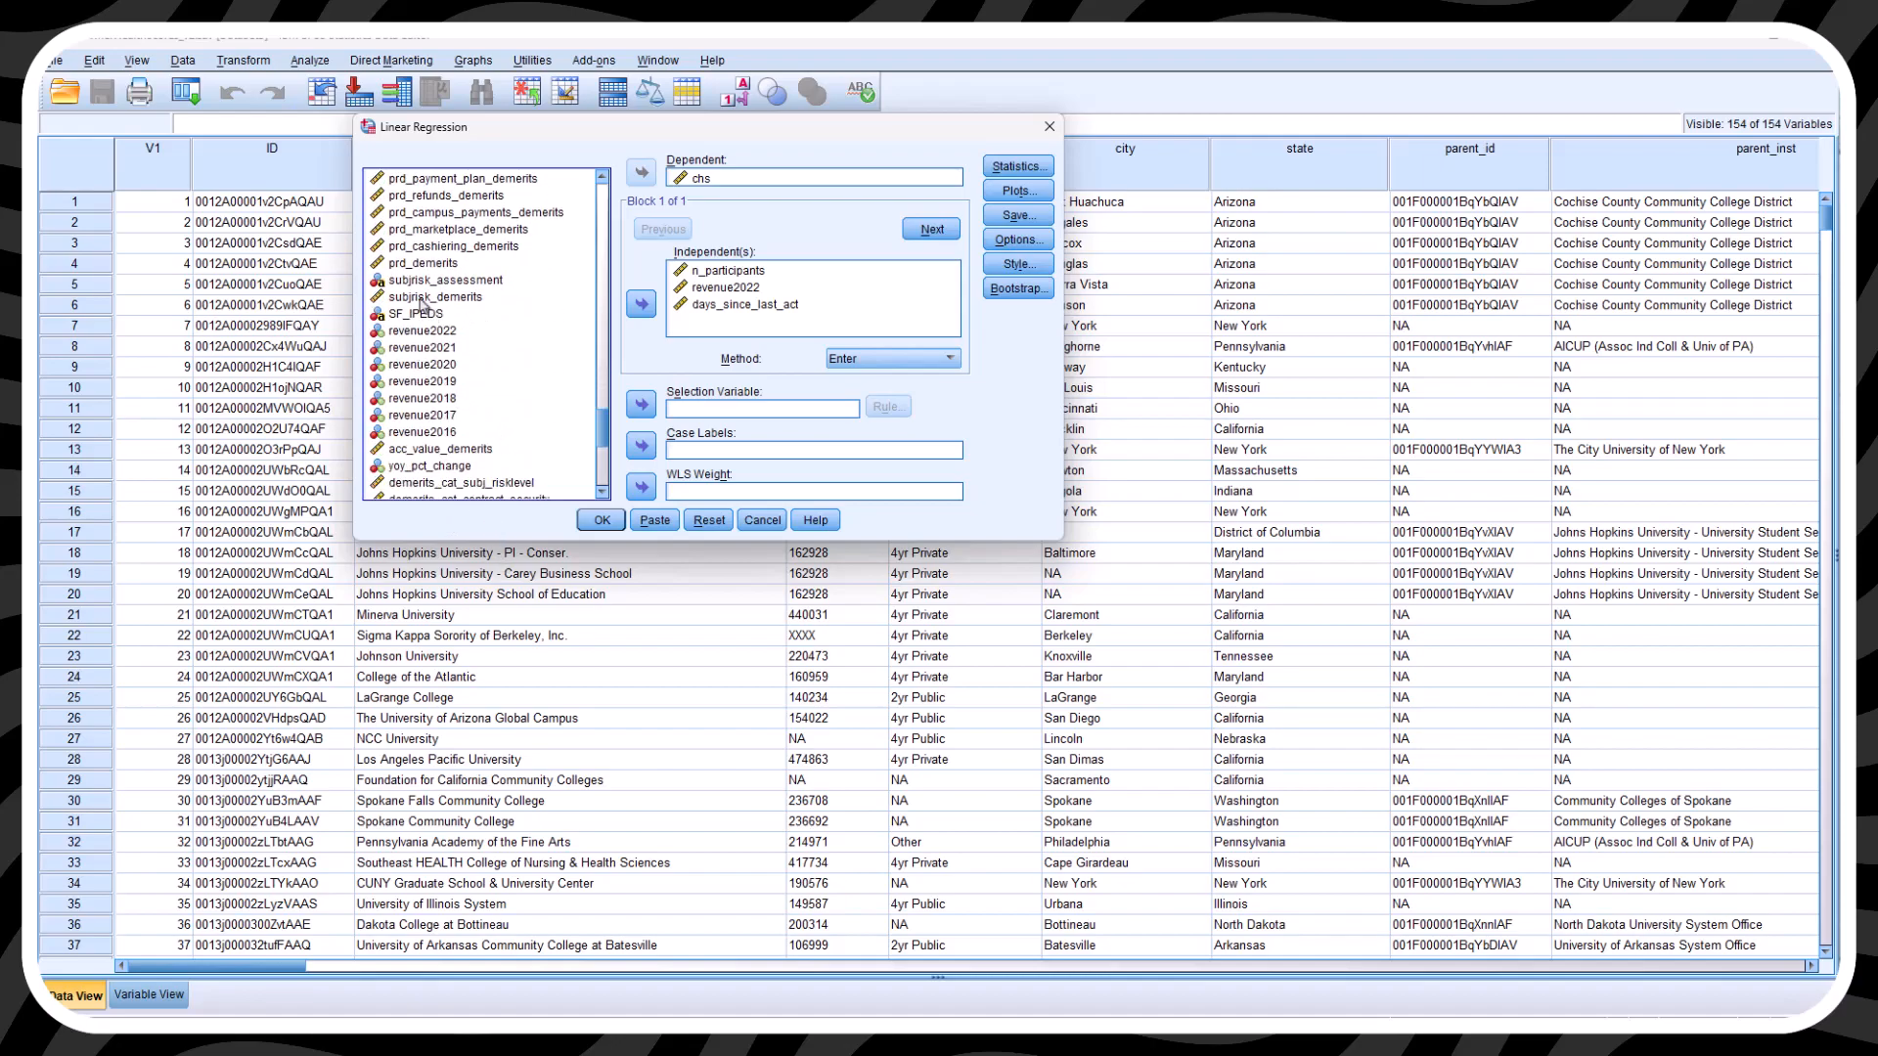
{"action": "scroll", "coordinate": [460, 372], "scroll_direction": "down", "scroll_amount": 2}
{"action": "scroll", "coordinate": [469, 431], "scroll_direction": "down", "scroll_amount": 3}
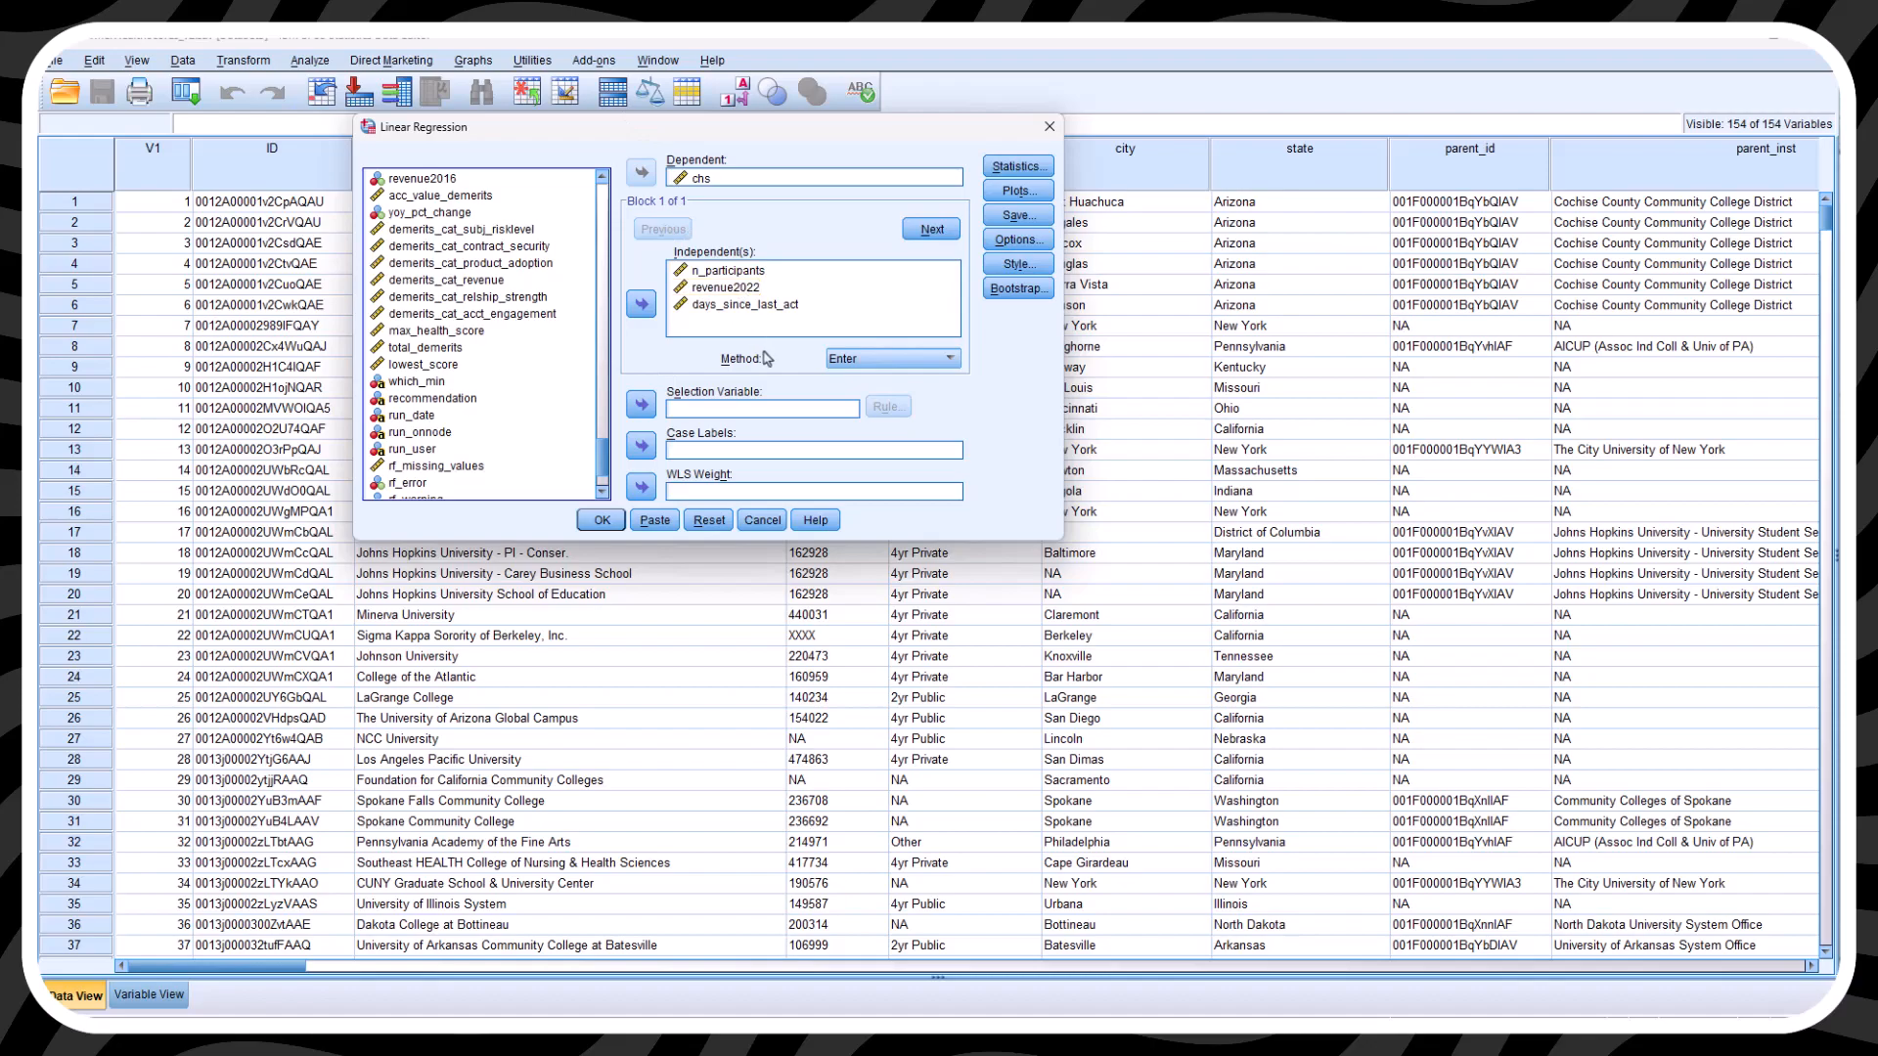
- Set the regression method to Stepwise for the predictors n_participants, revenue2022 and days_since_last_act
{"action": "left_click", "coordinate": [852, 361]}
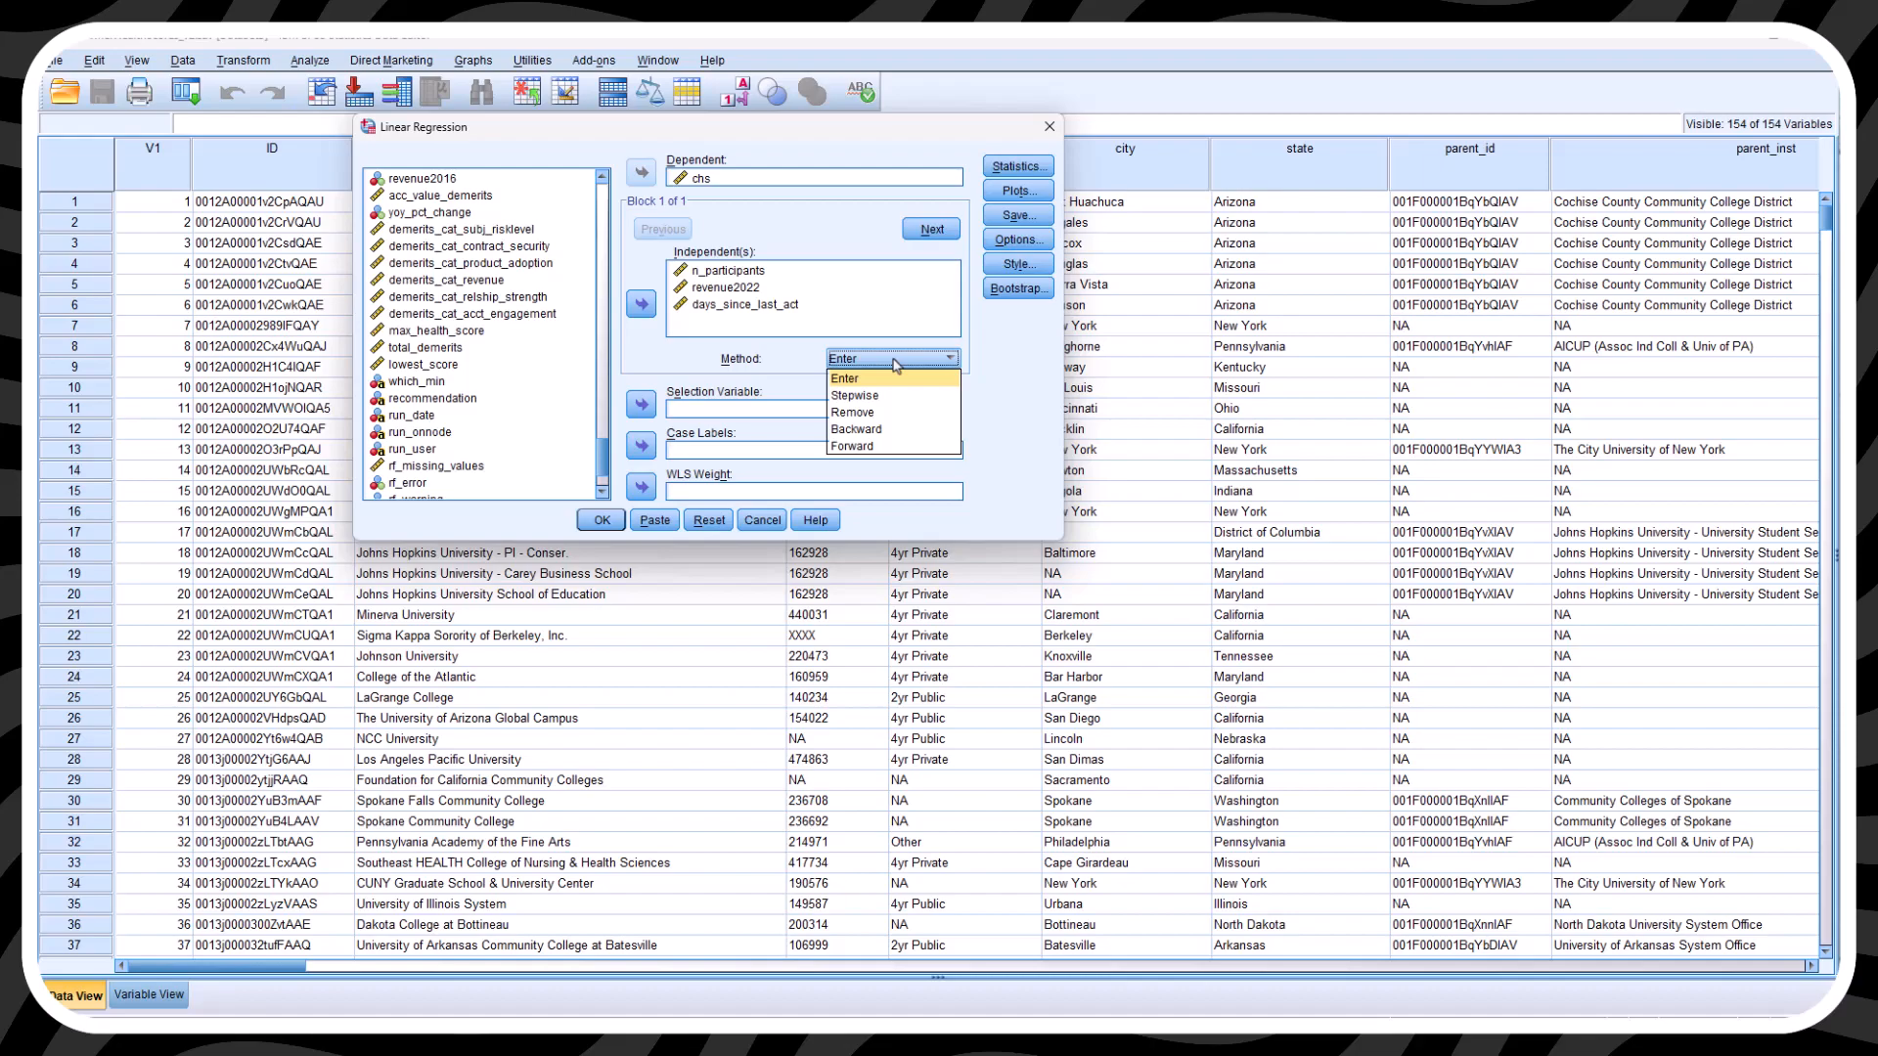
{"action": "left_click", "coordinate": [875, 396]}
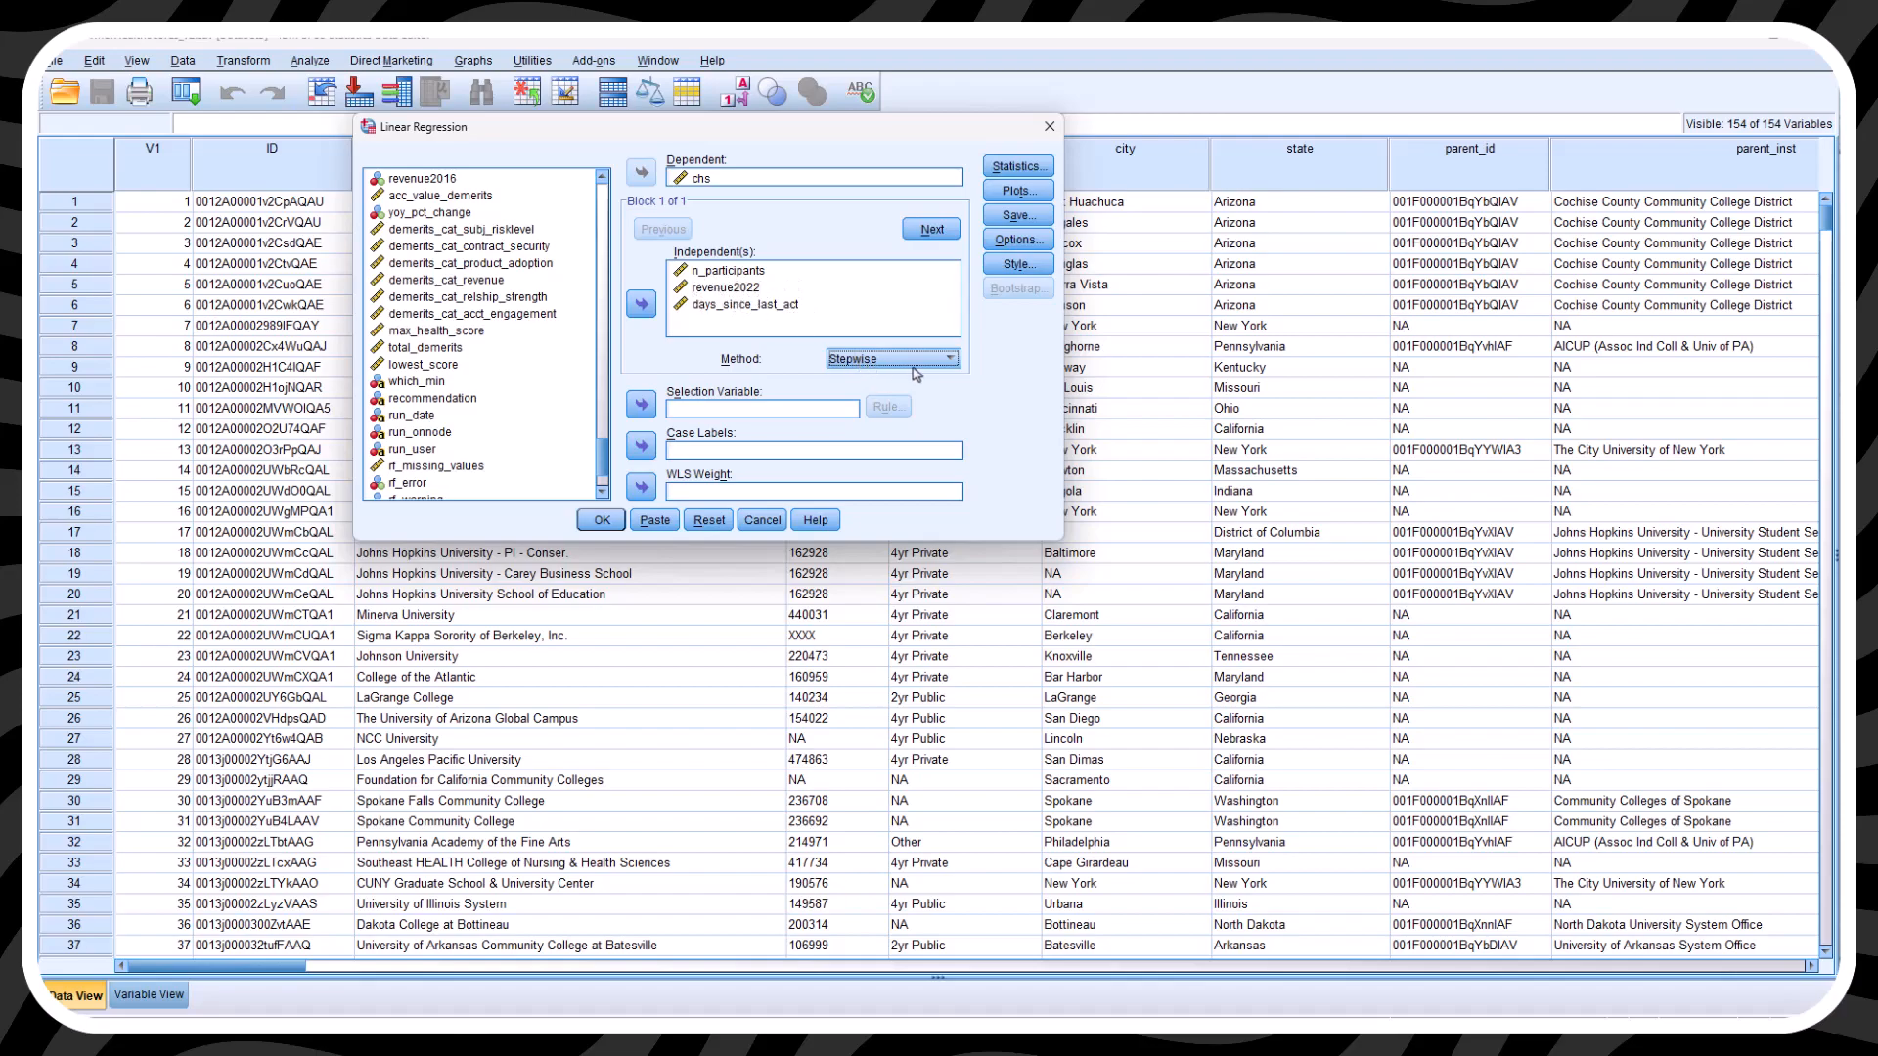
{"action": "left_click", "coordinate": [749, 285]}
- Review and accept the regression's statistics selections and its standardized residual plot selections
{"action": "left_click", "coordinate": [1015, 167]}
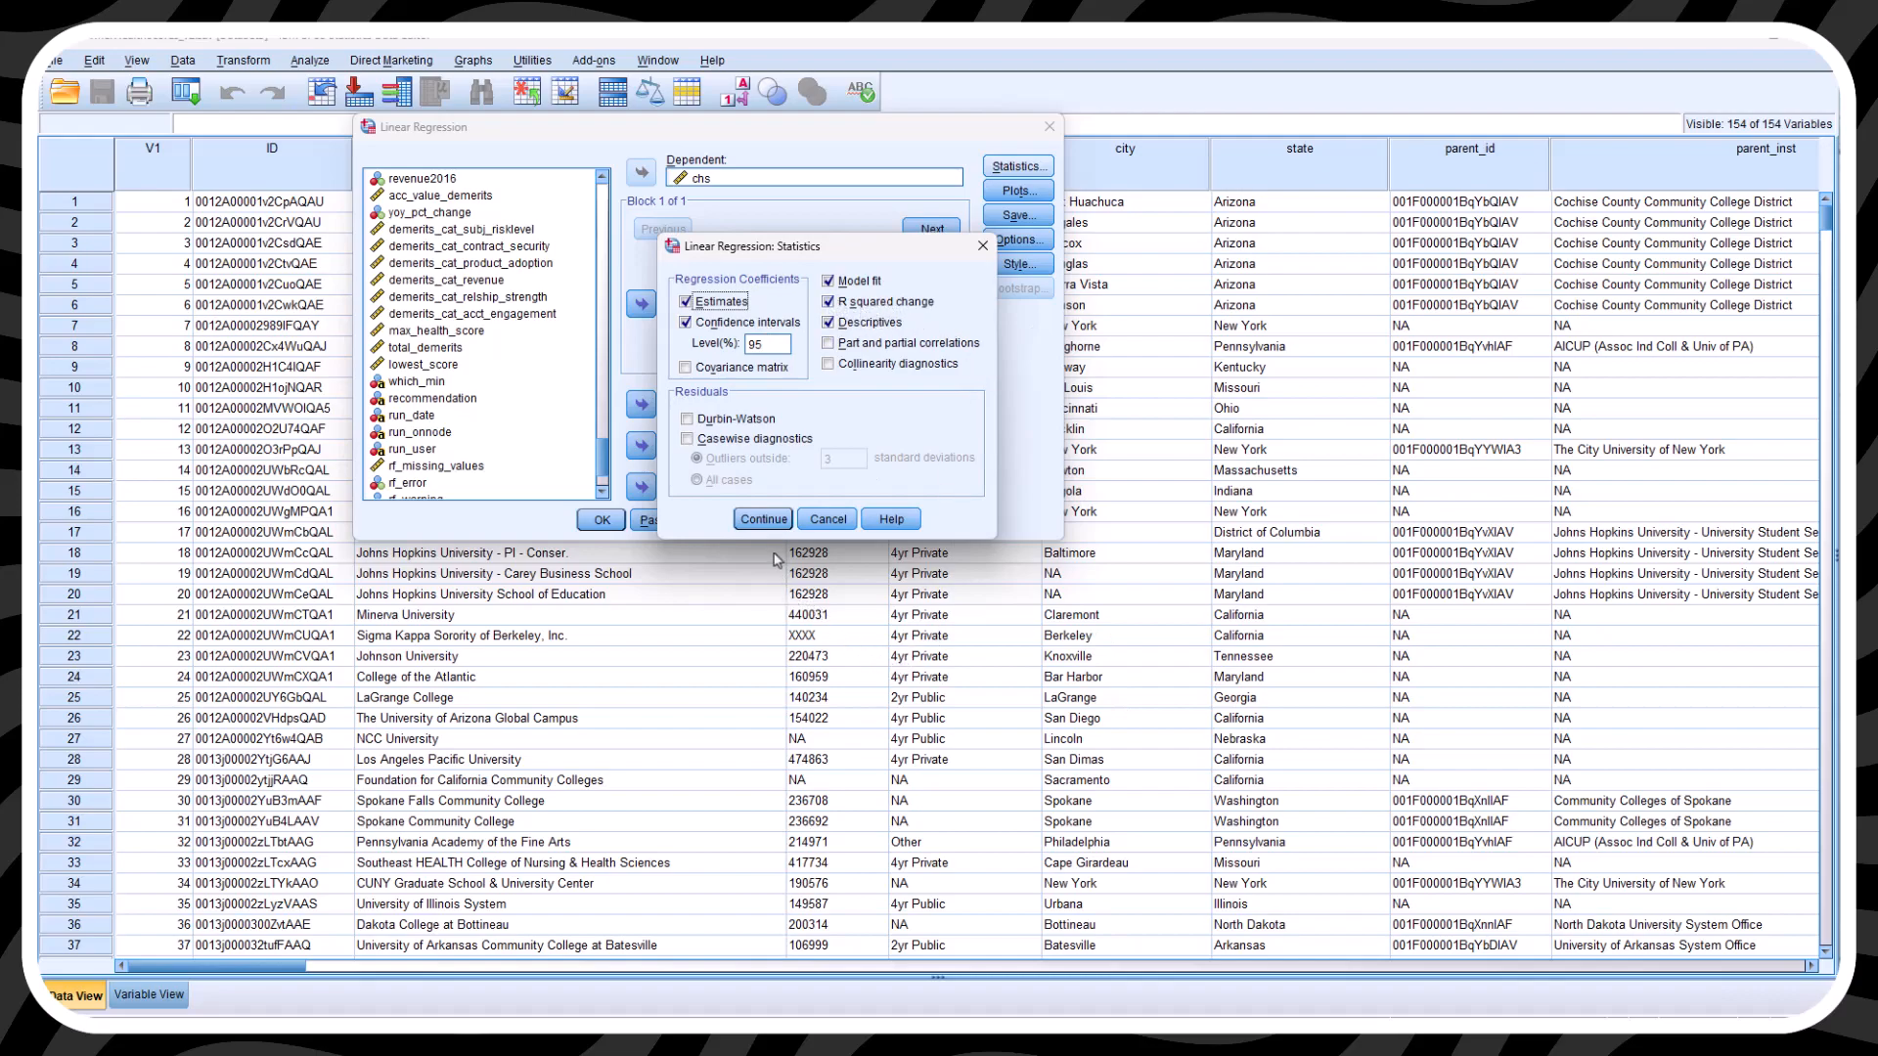
{"action": "left_click", "coordinate": [763, 520]}
{"action": "left_click", "coordinate": [1007, 192]}
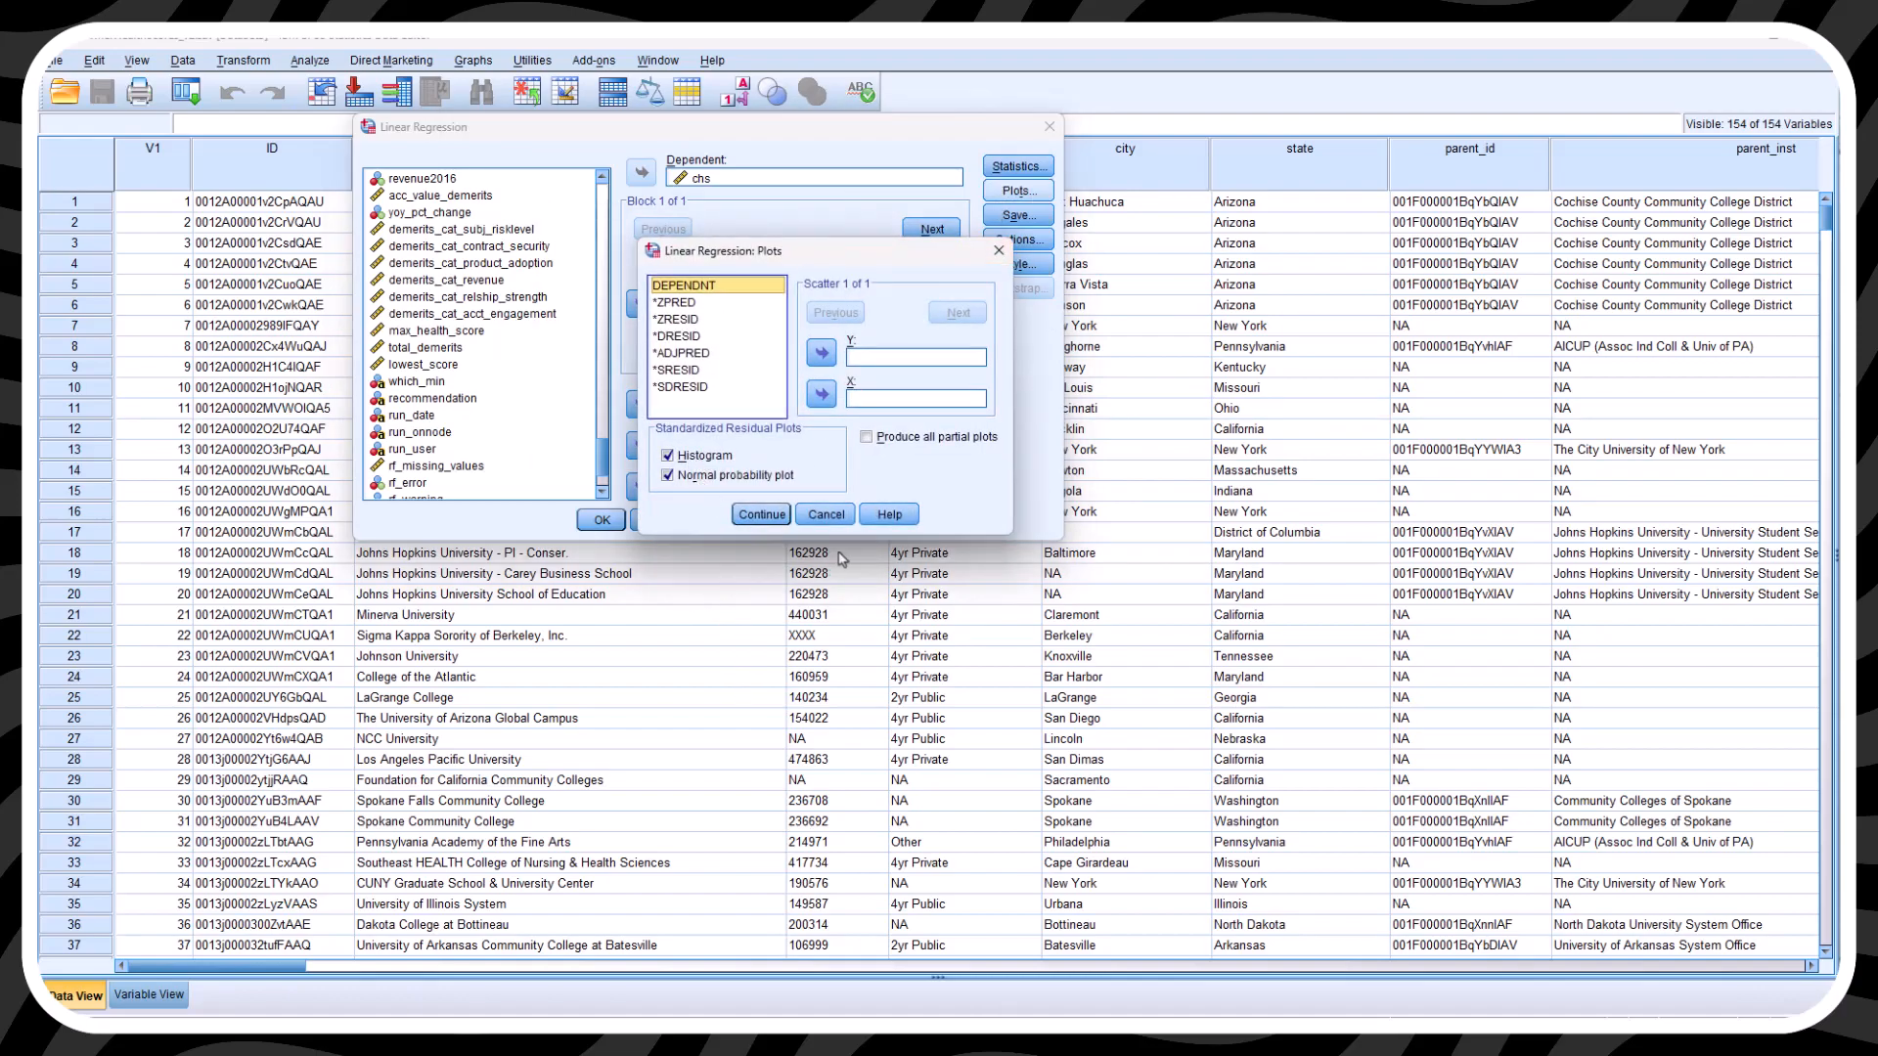
{"action": "left_click", "coordinate": [771, 516]}
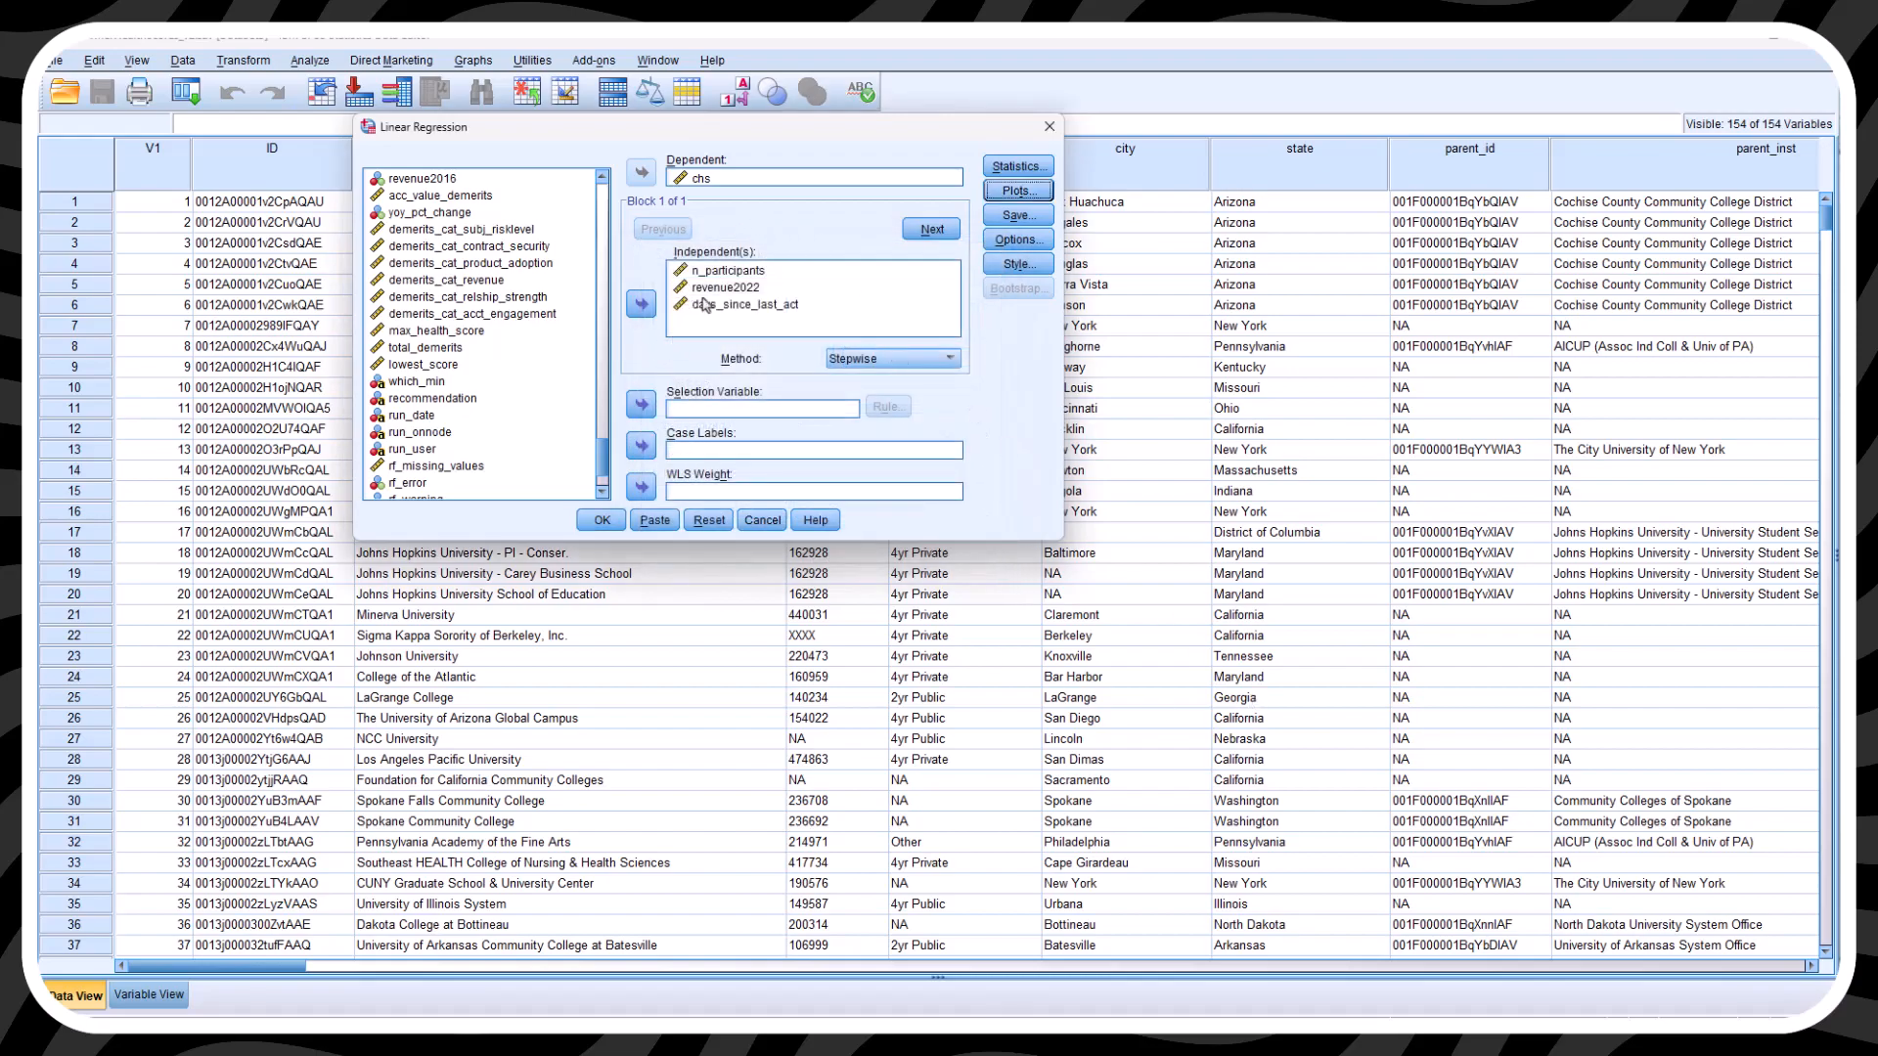
- Accept the stepping criteria of entry .05 and removal .10, skip table styling, and run the stepwise regression on chs
{"action": "left_click", "coordinate": [1018, 240]}
{"action": "left_click", "coordinate": [763, 518]}
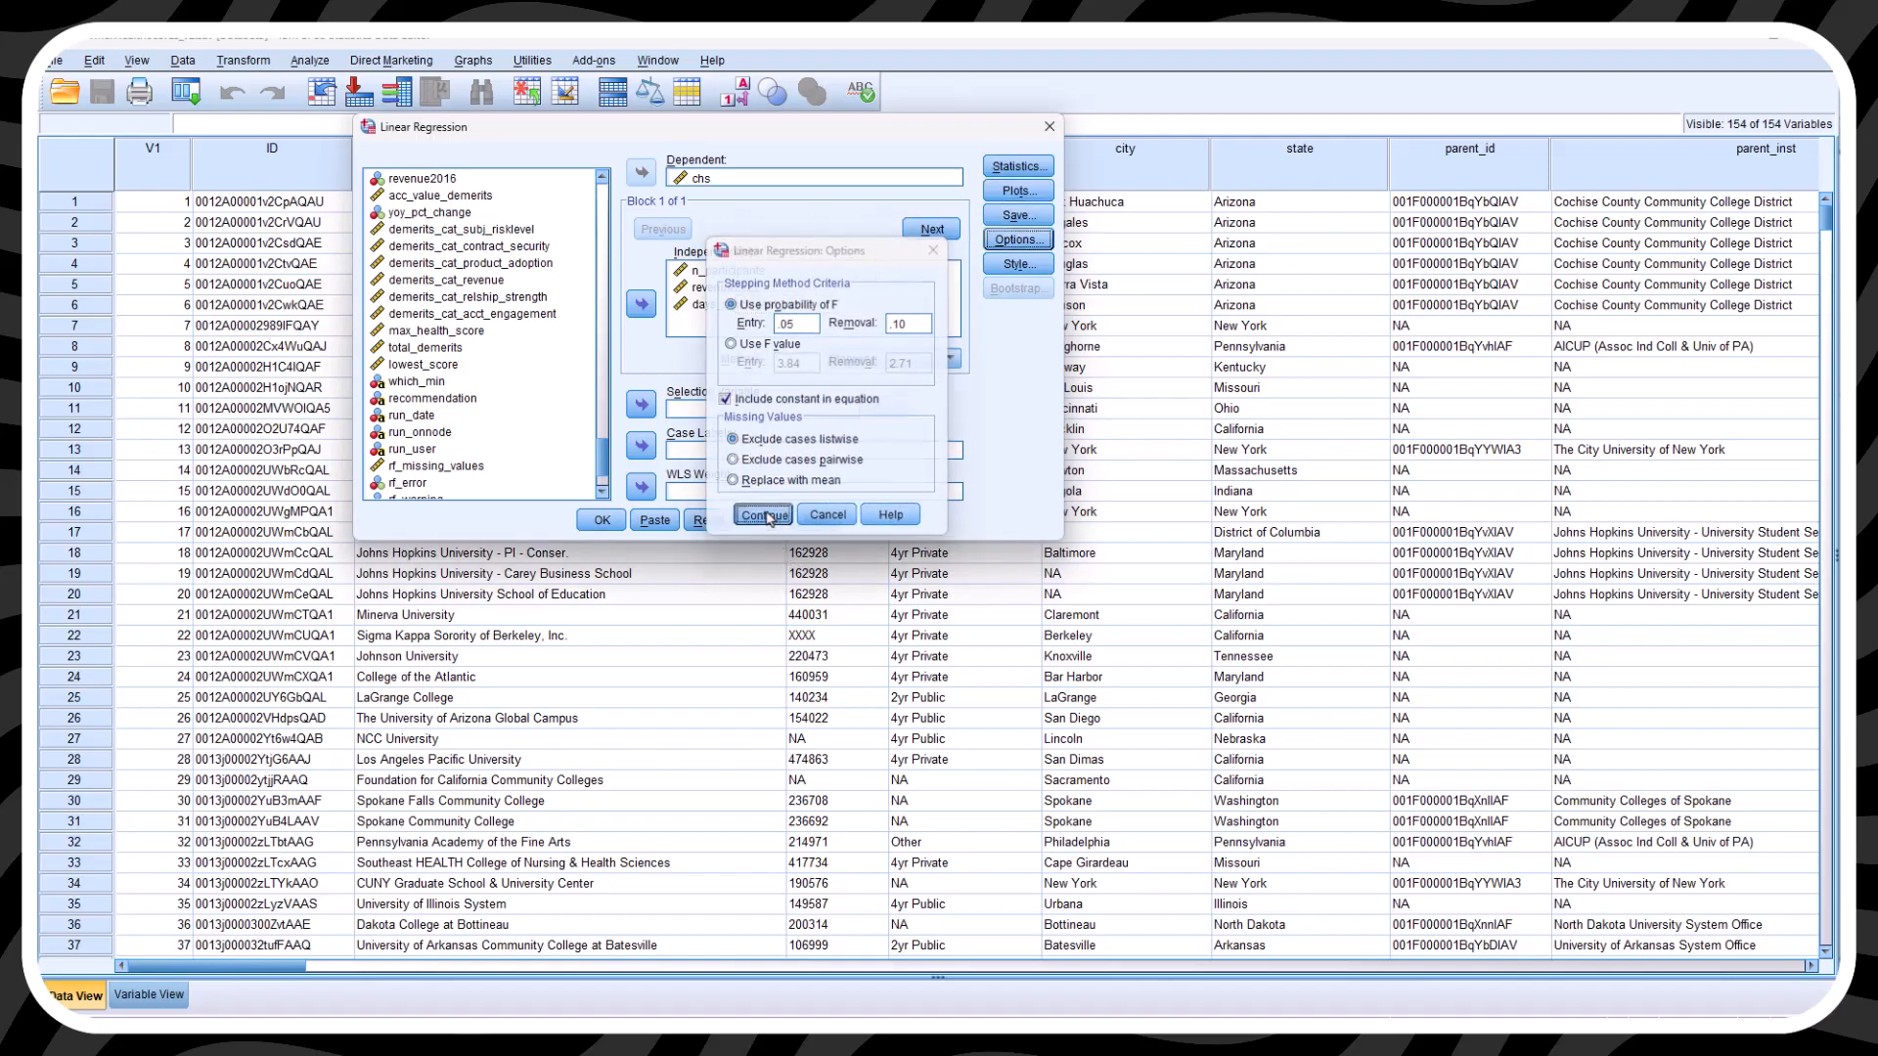
{"action": "left_click", "coordinate": [1037, 270]}
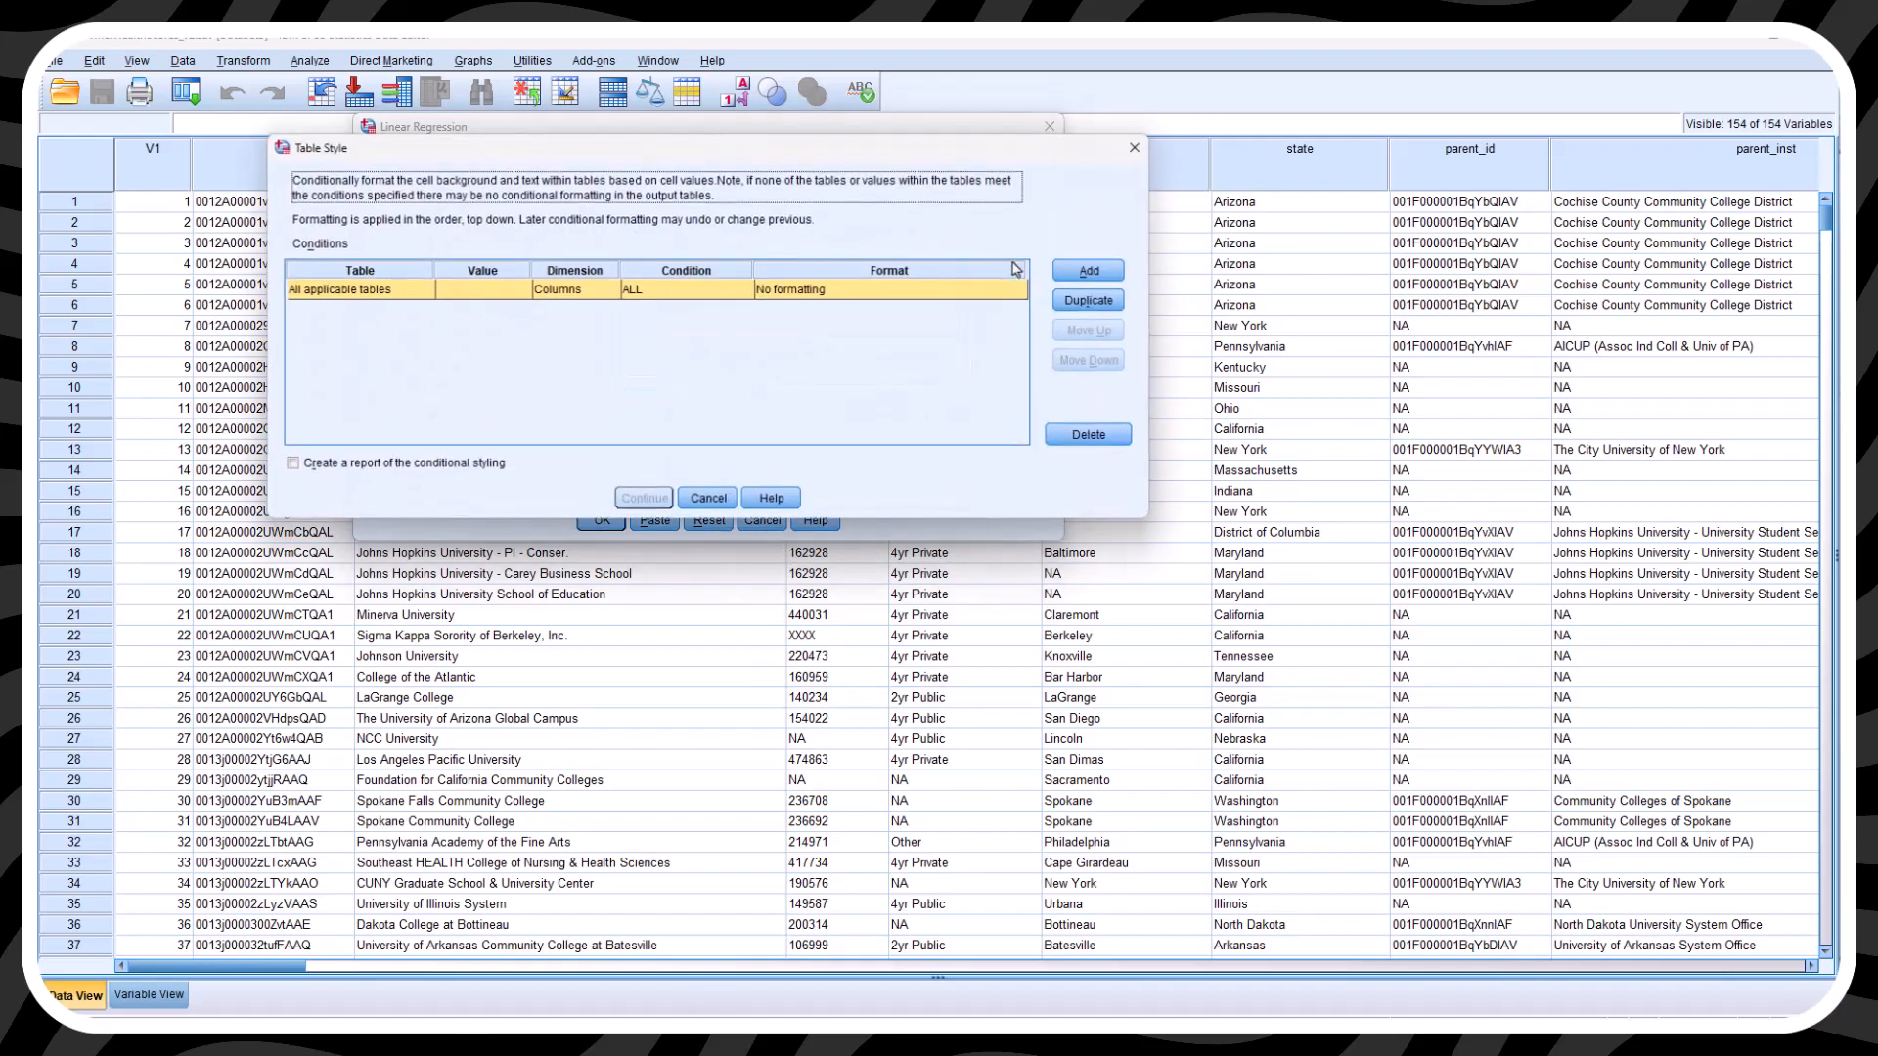
{"action": "left_click", "coordinate": [725, 501]}
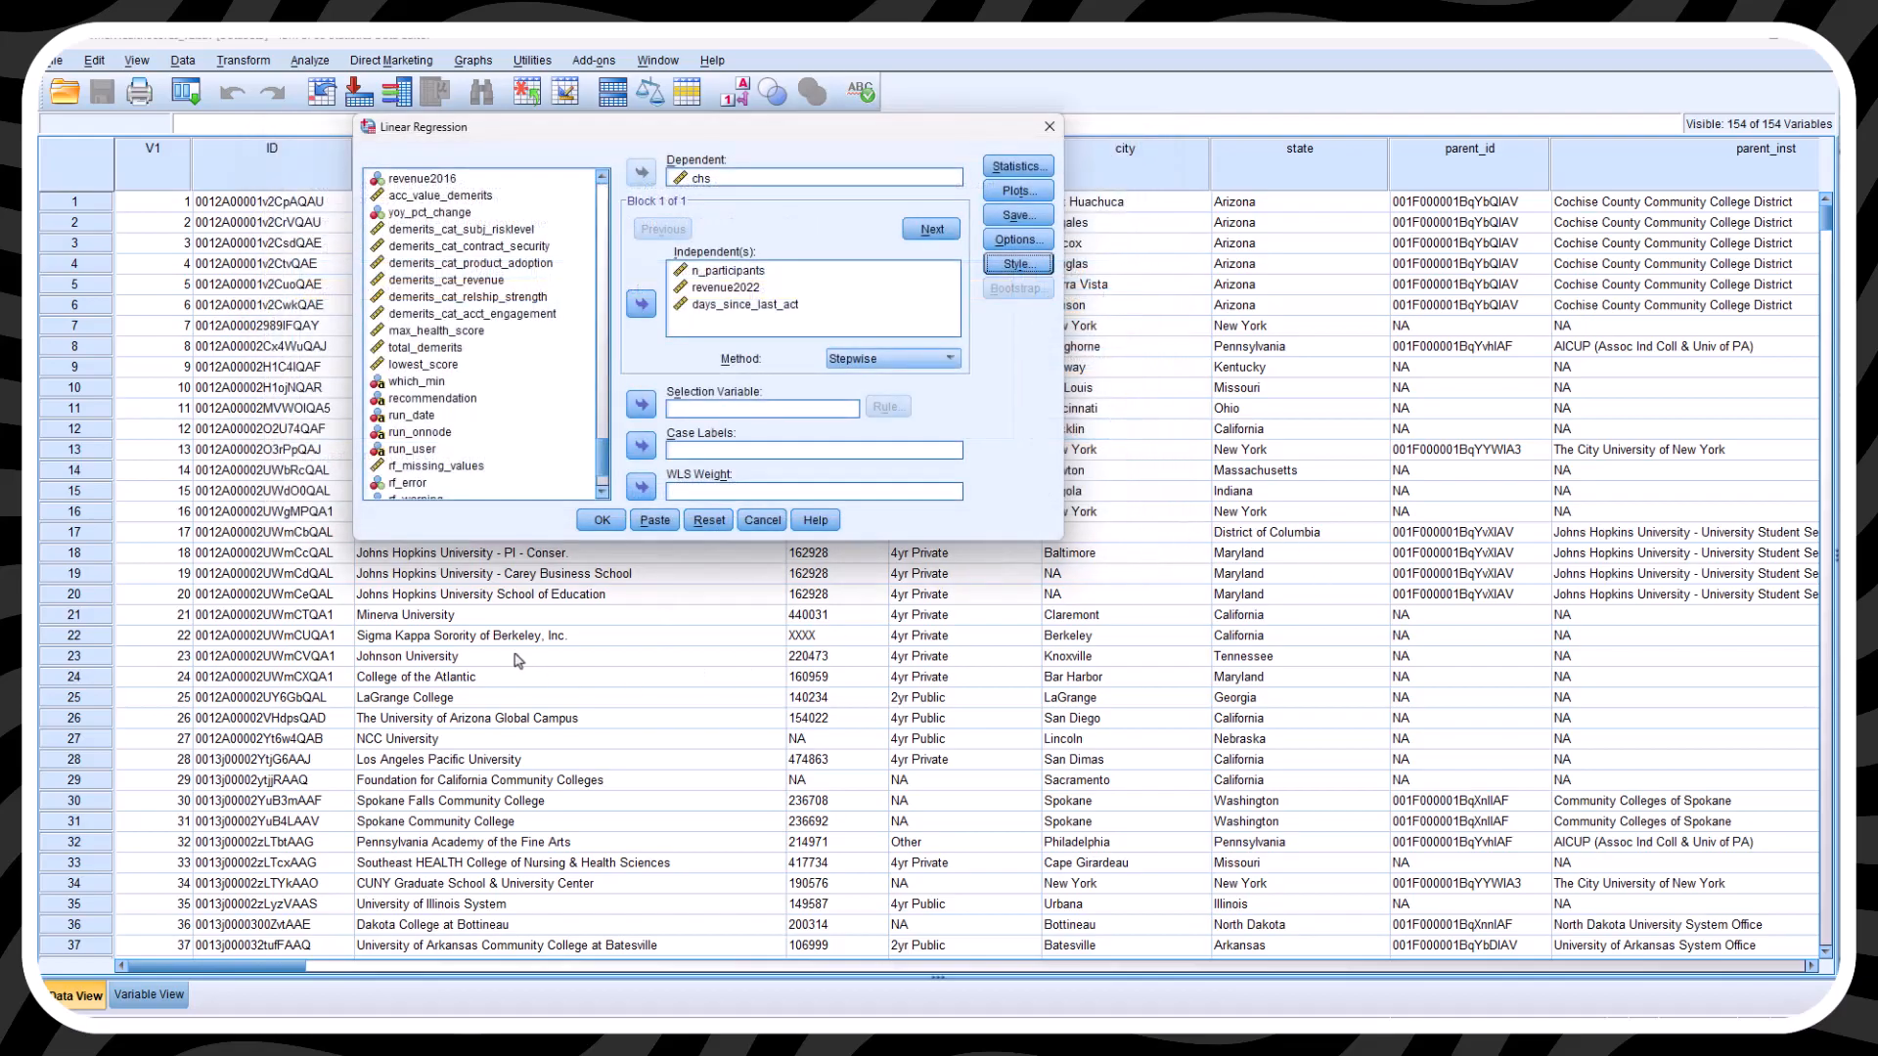
{"action": "left_click", "coordinate": [601, 519]}
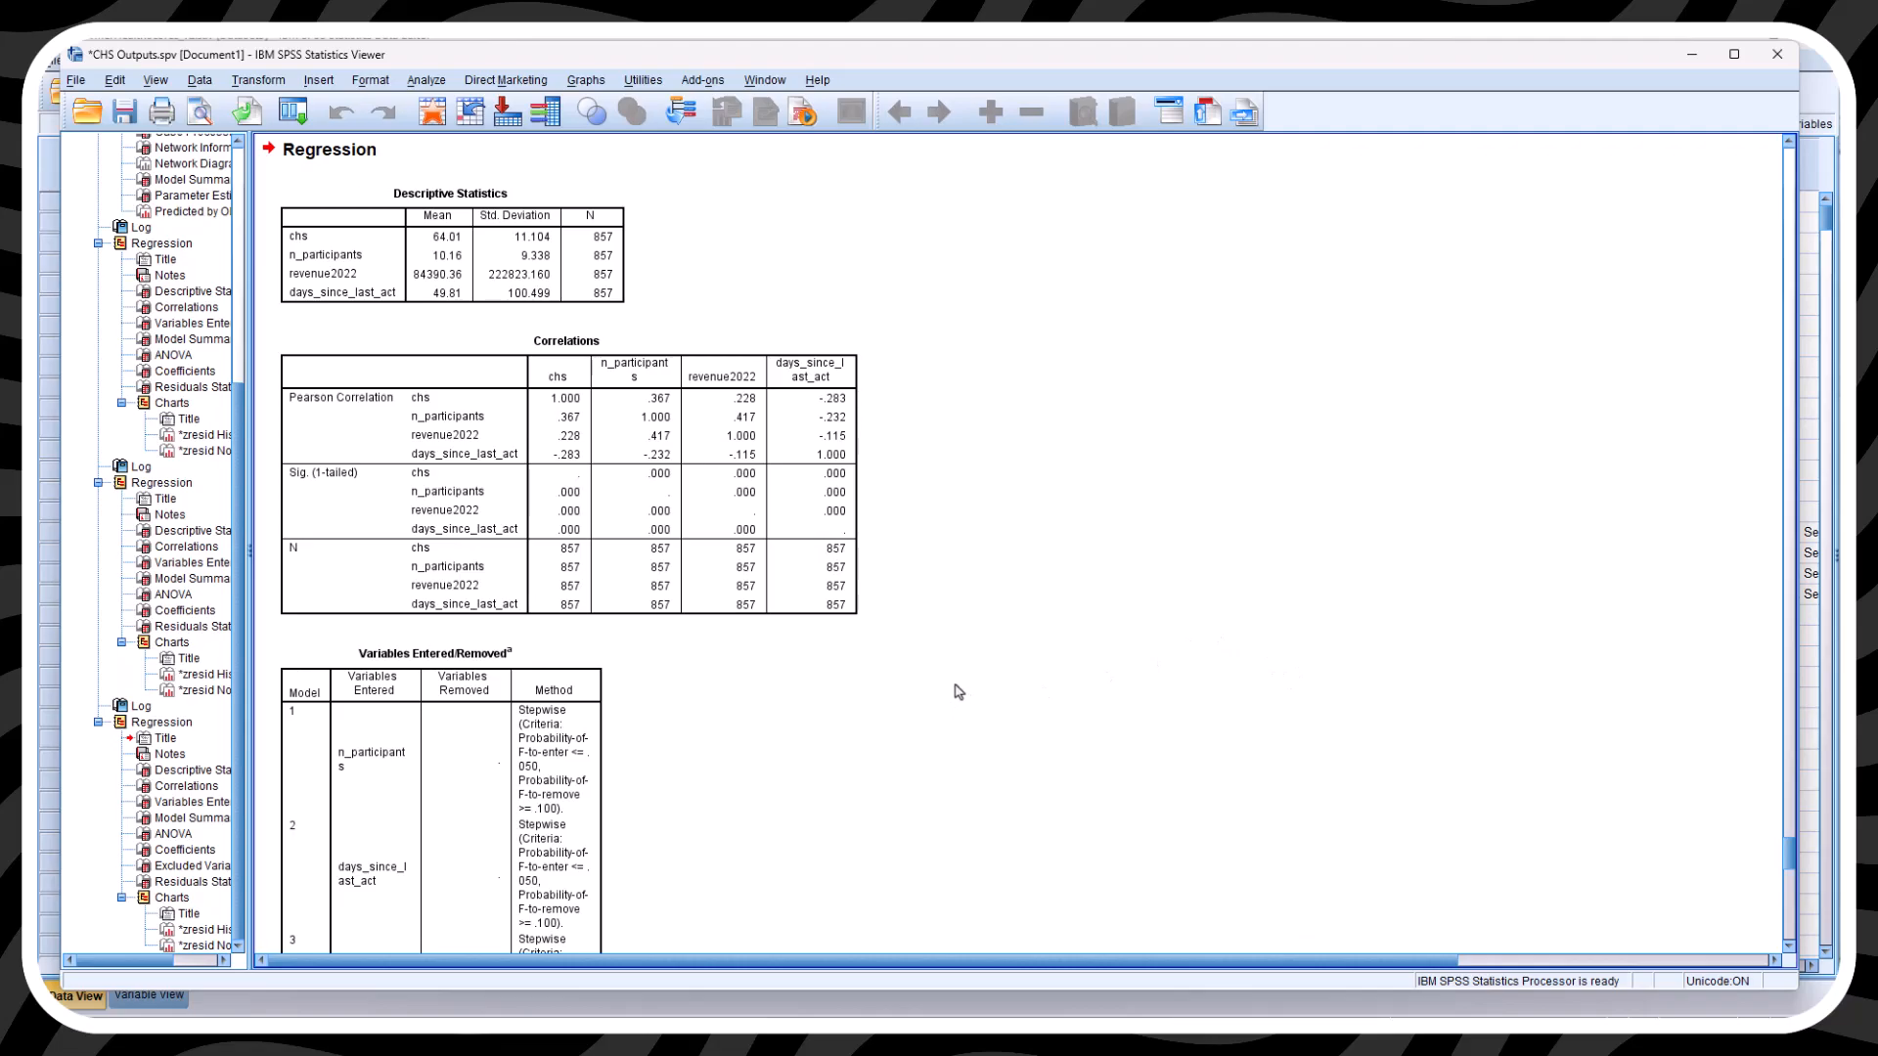
- Examine the Variables Entered/Removed, Model Summary and ANOVA tables of the stepwise regression output
{"action": "scroll", "coordinate": [958, 691], "scroll_direction": "down", "scroll_amount": 5}
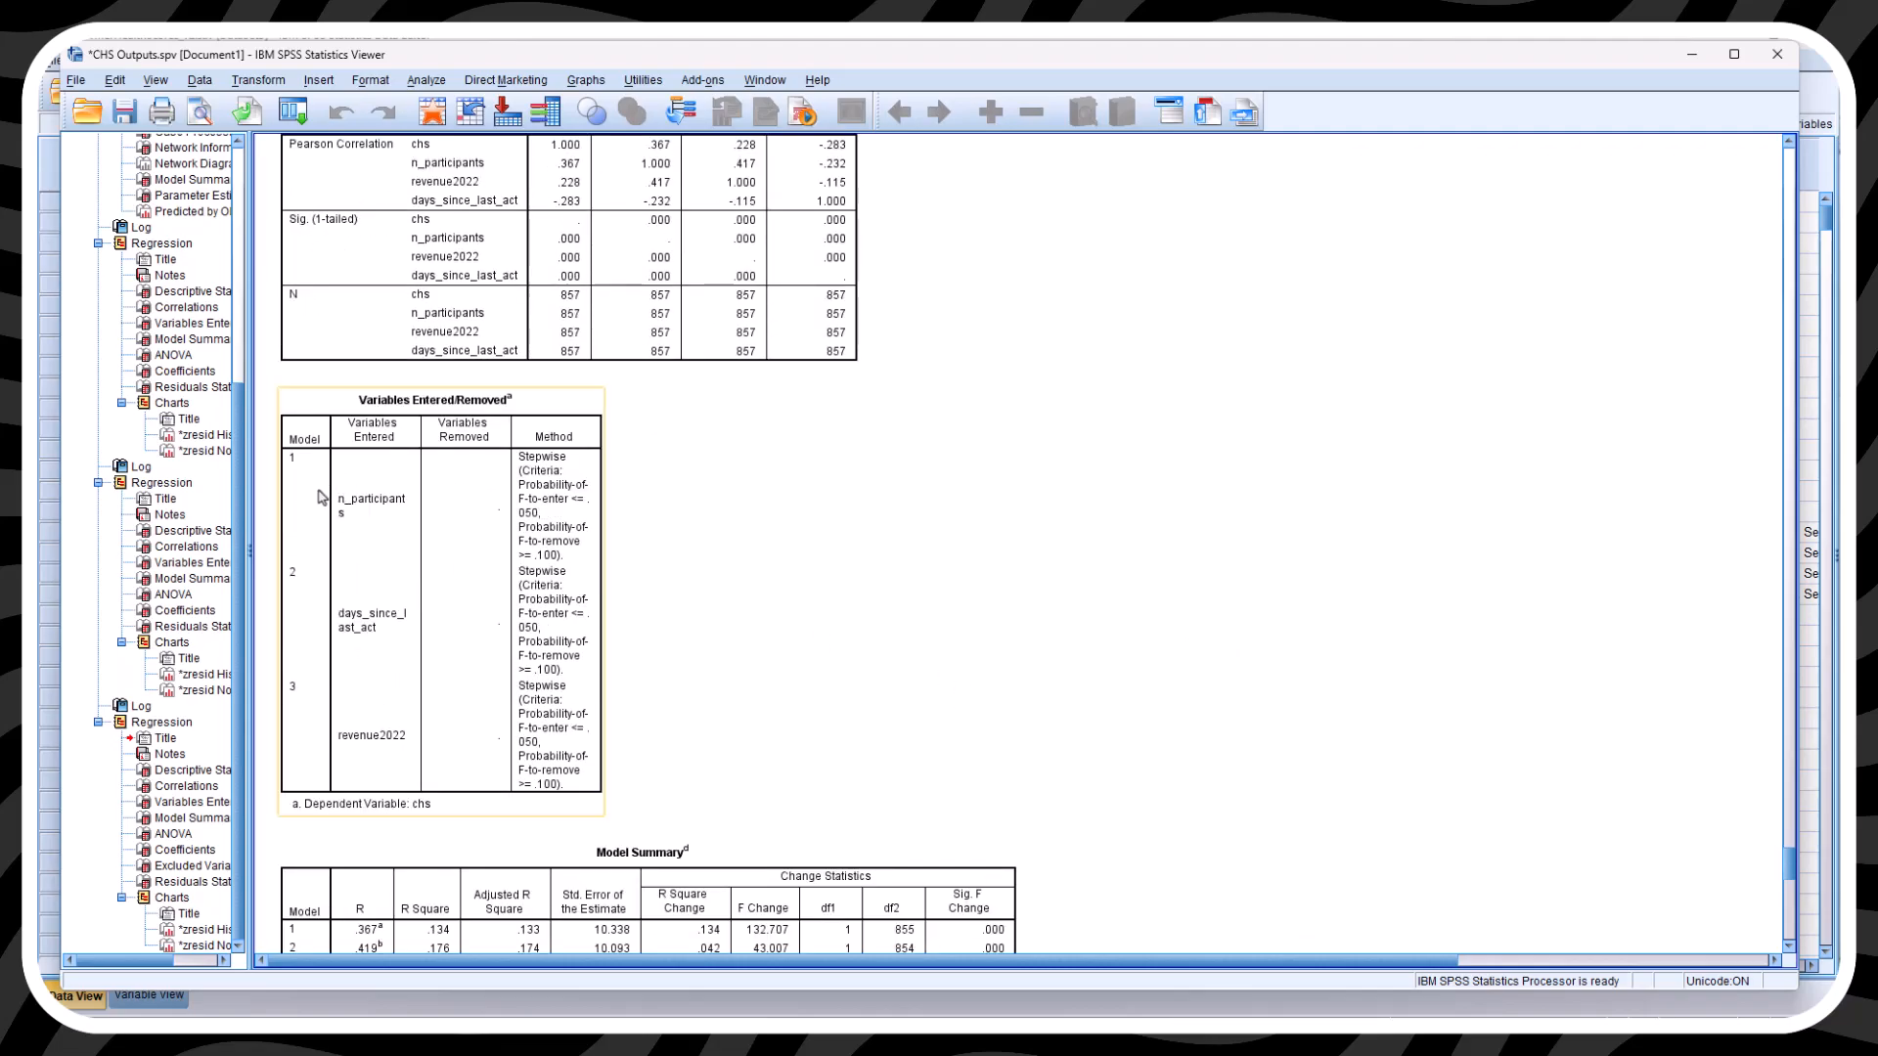
{"action": "scroll", "coordinate": [934, 561], "scroll_direction": "down", "scroll_amount": 2}
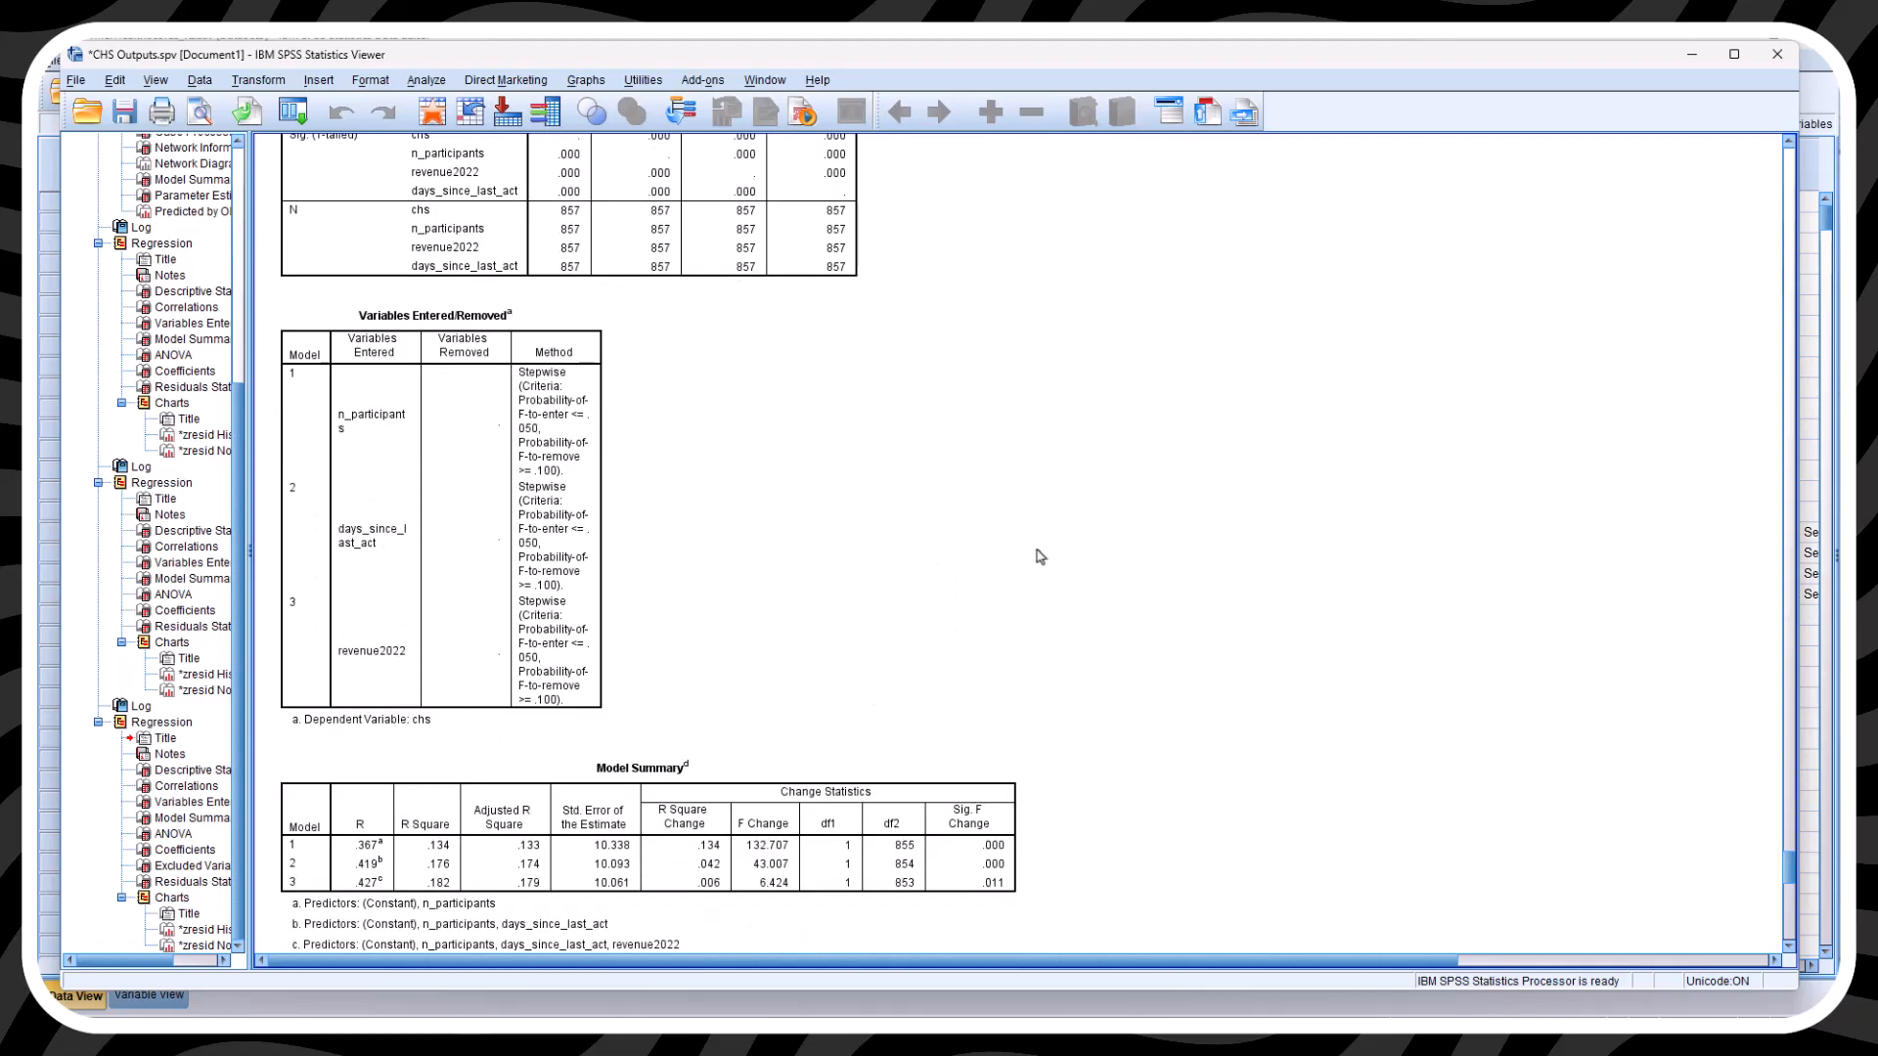
{"action": "scroll", "coordinate": [1039, 556], "scroll_direction": "down", "scroll_amount": 2}
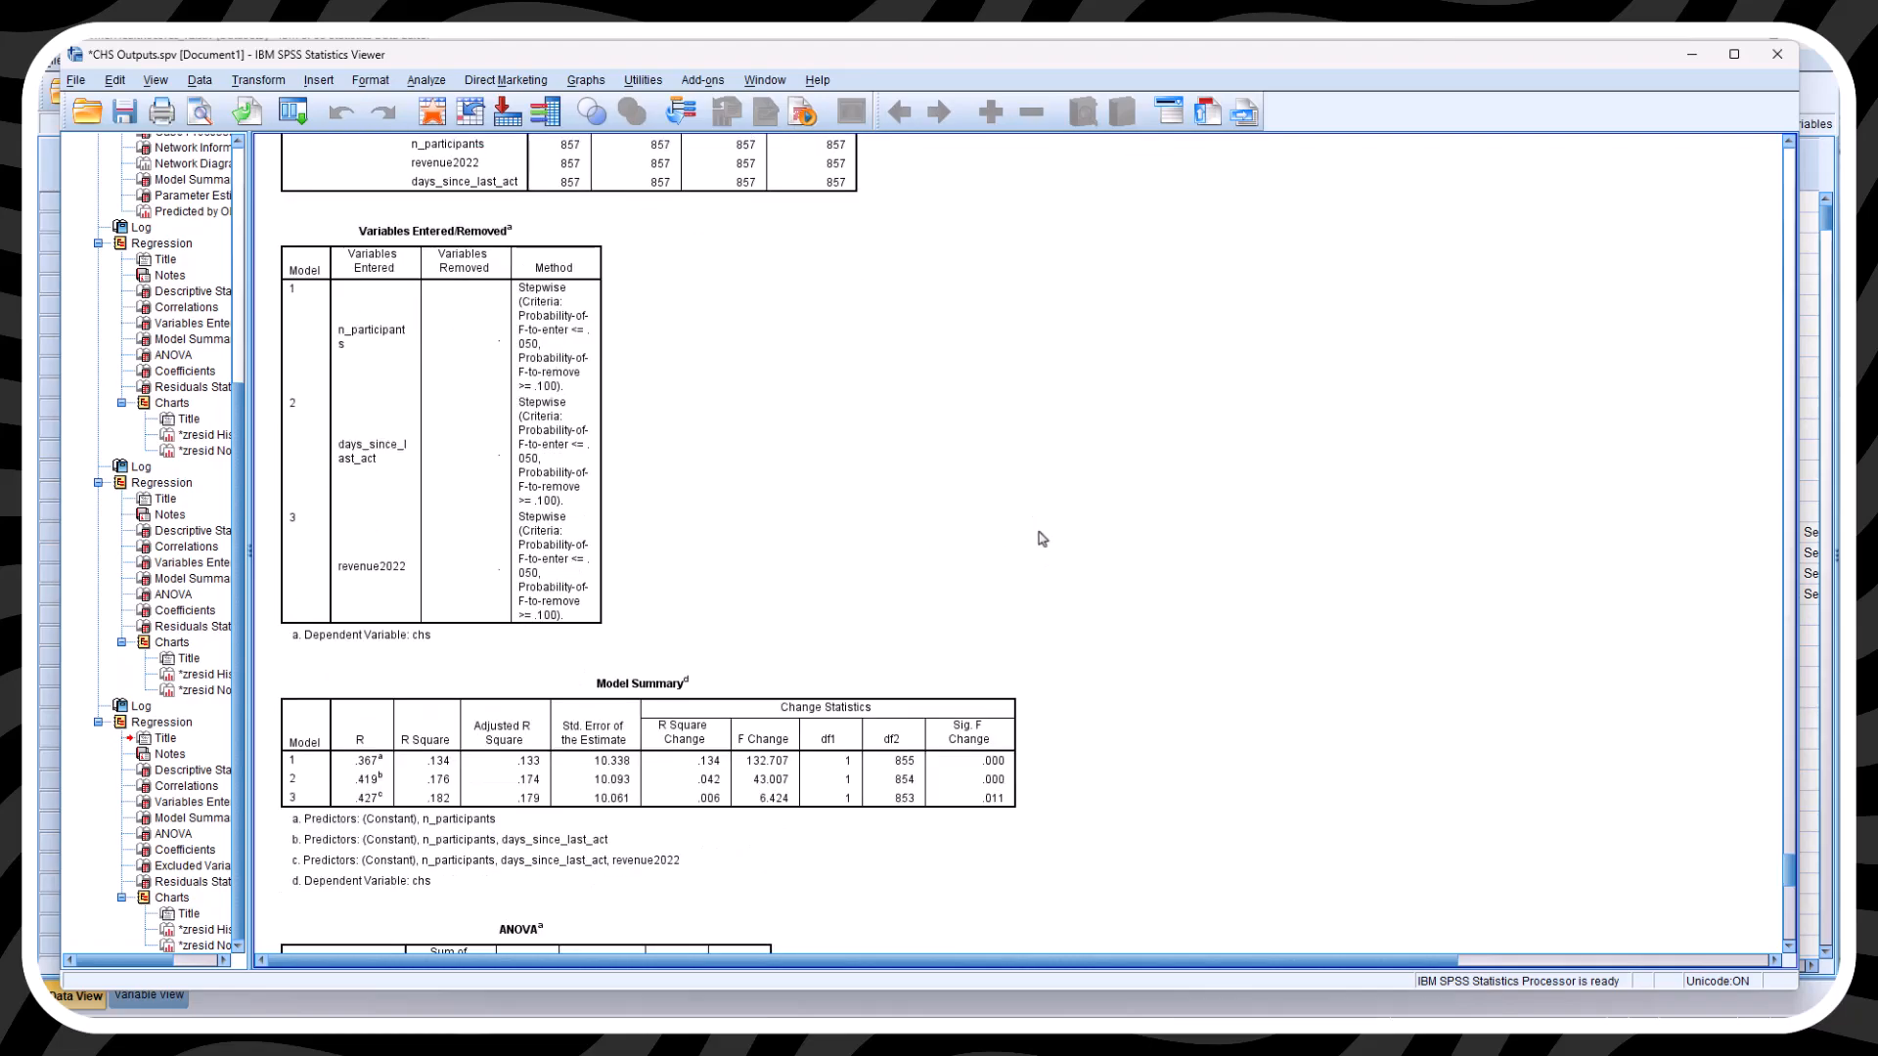
{"action": "scroll", "coordinate": [1039, 543], "scroll_direction": "down", "scroll_amount": 6}
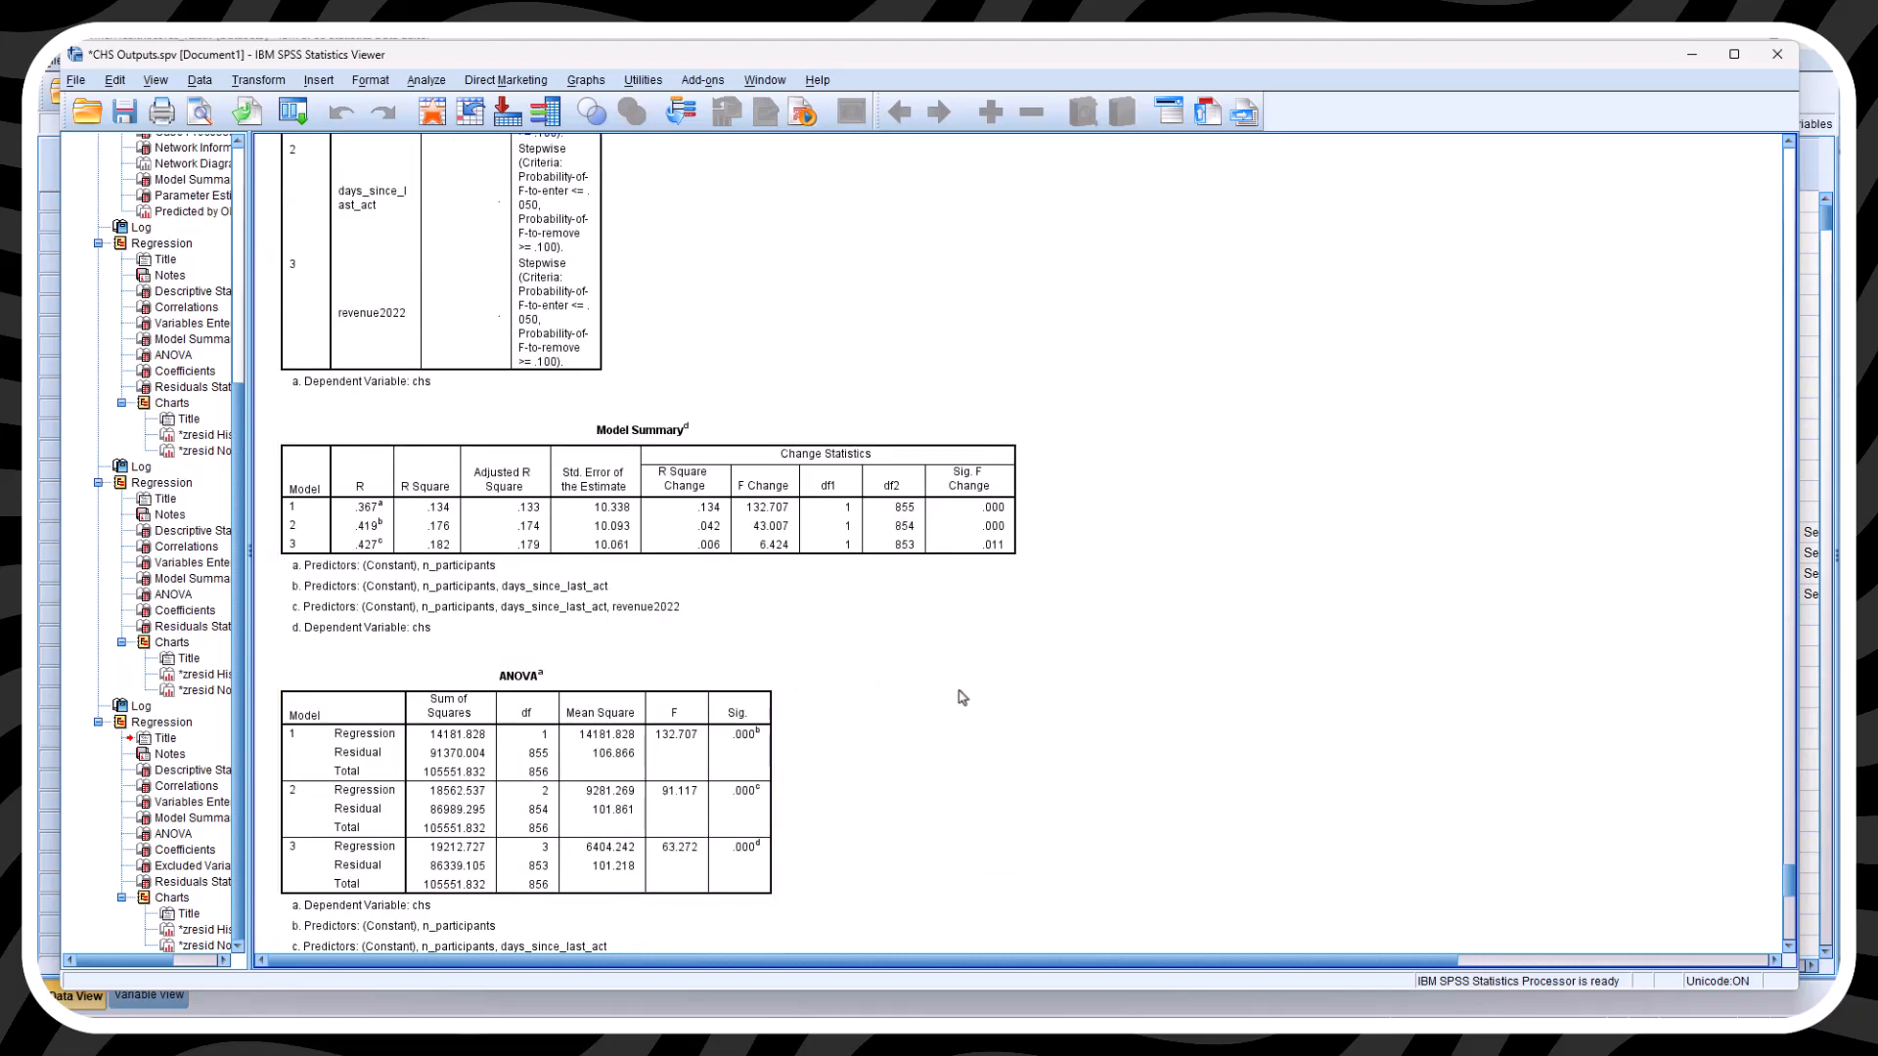
{"action": "scroll", "coordinate": [958, 675], "scroll_direction": "down", "scroll_amount": 2}
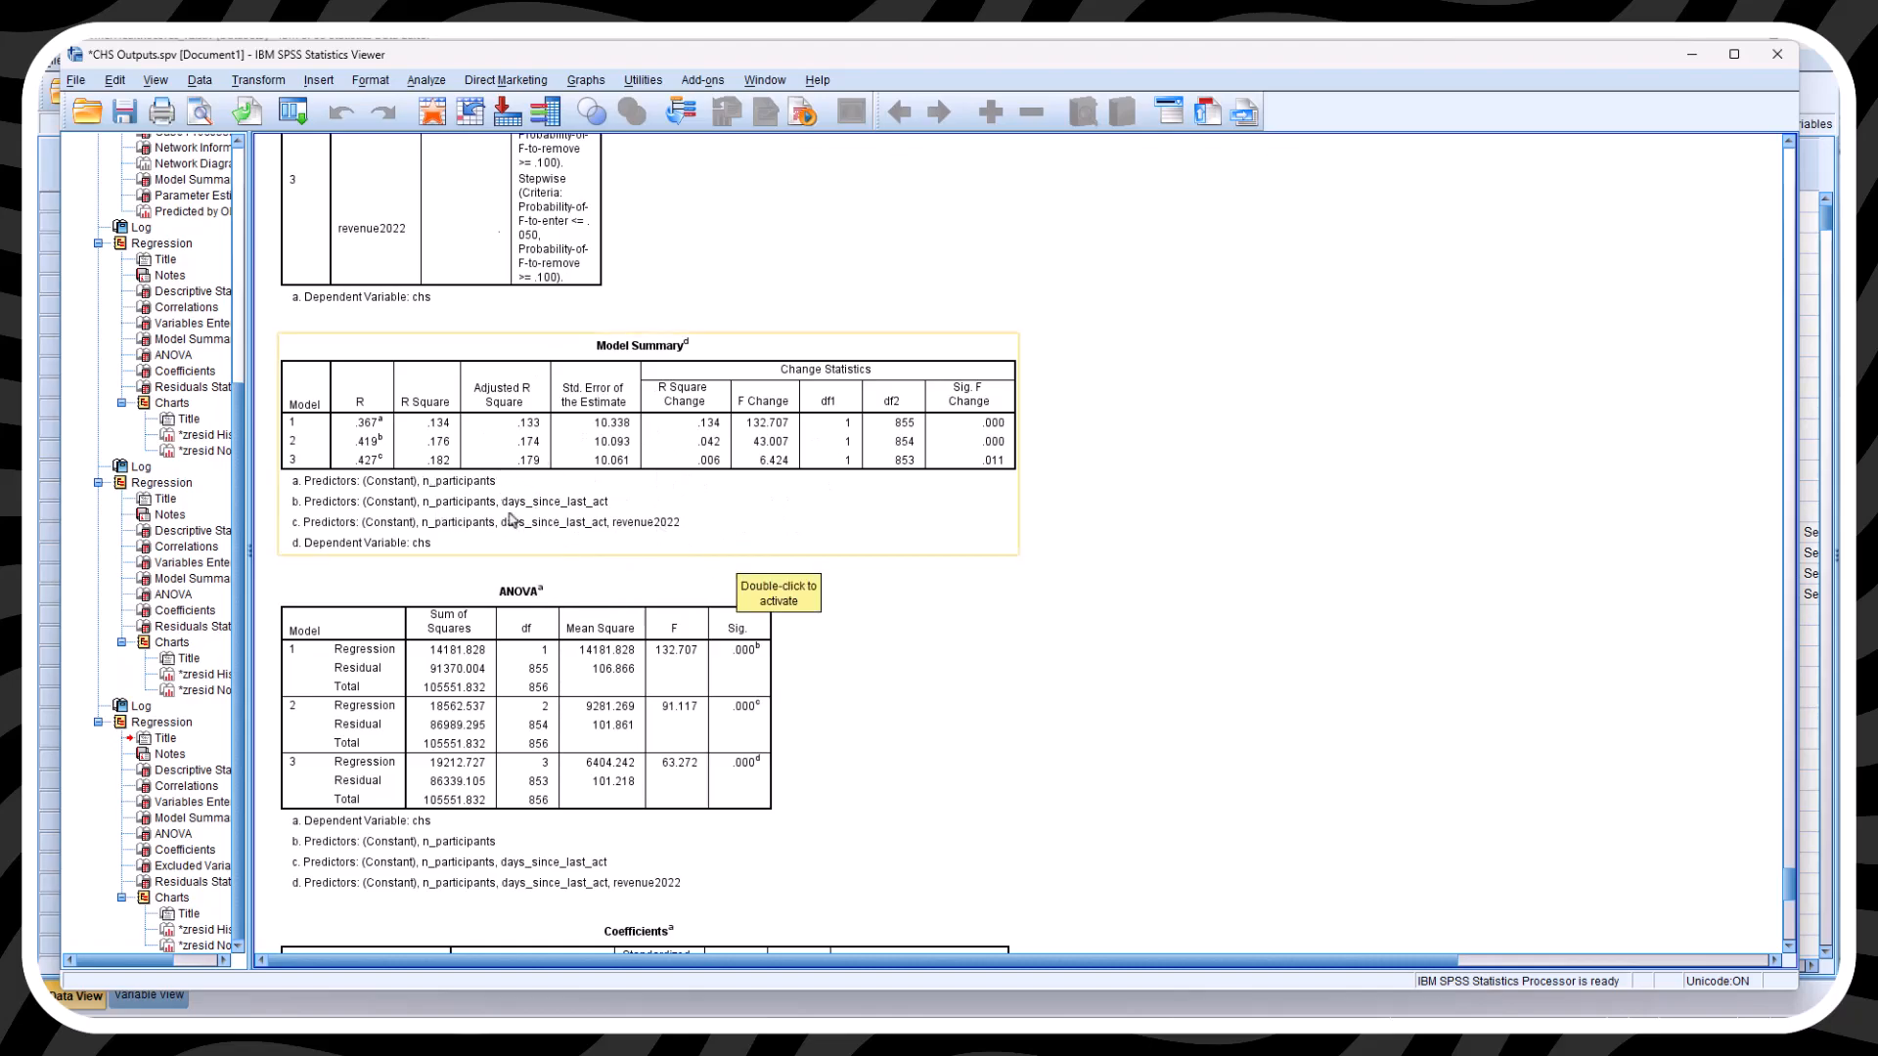
- Examine the Coefficients, Excluded Variables and Residuals Statistics tables for the three stepwise models
{"action": "scroll", "coordinate": [902, 729], "scroll_direction": "down", "scroll_amount": 4}
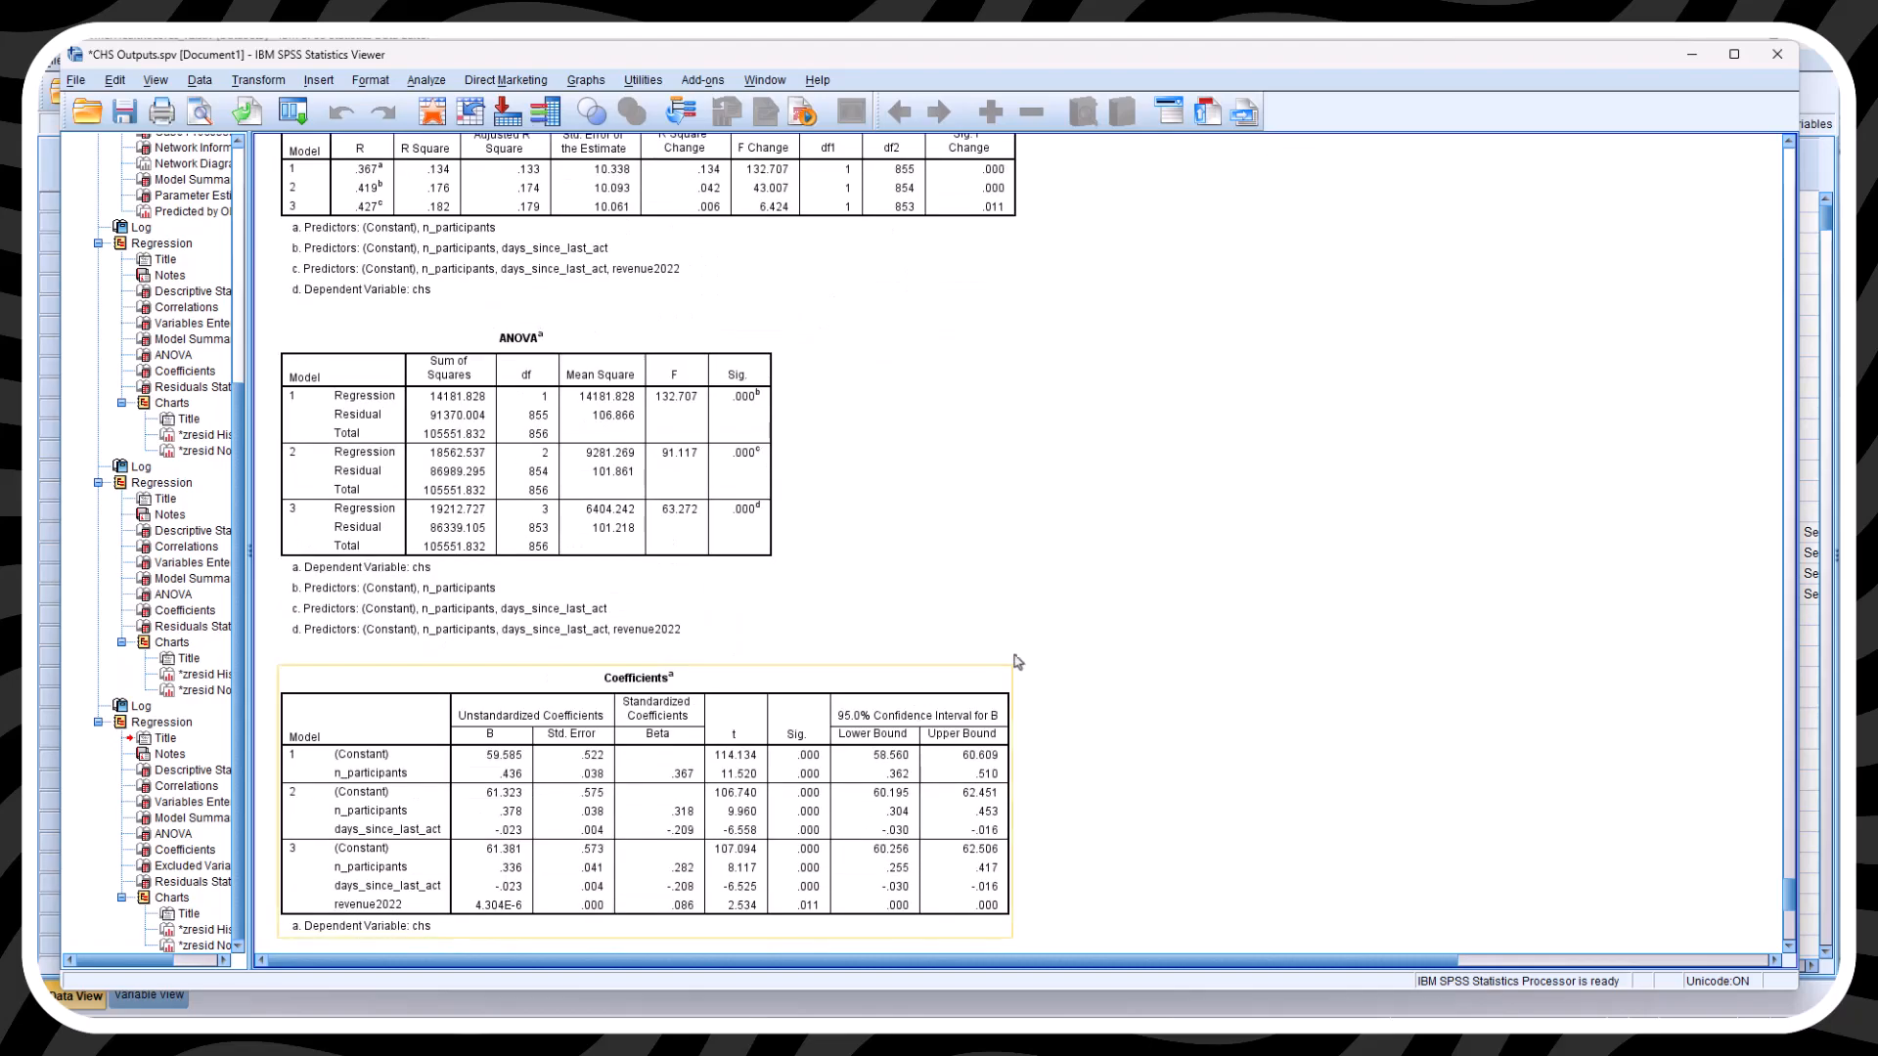
{"action": "scroll", "coordinate": [1140, 635], "scroll_direction": "down", "scroll_amount": 2}
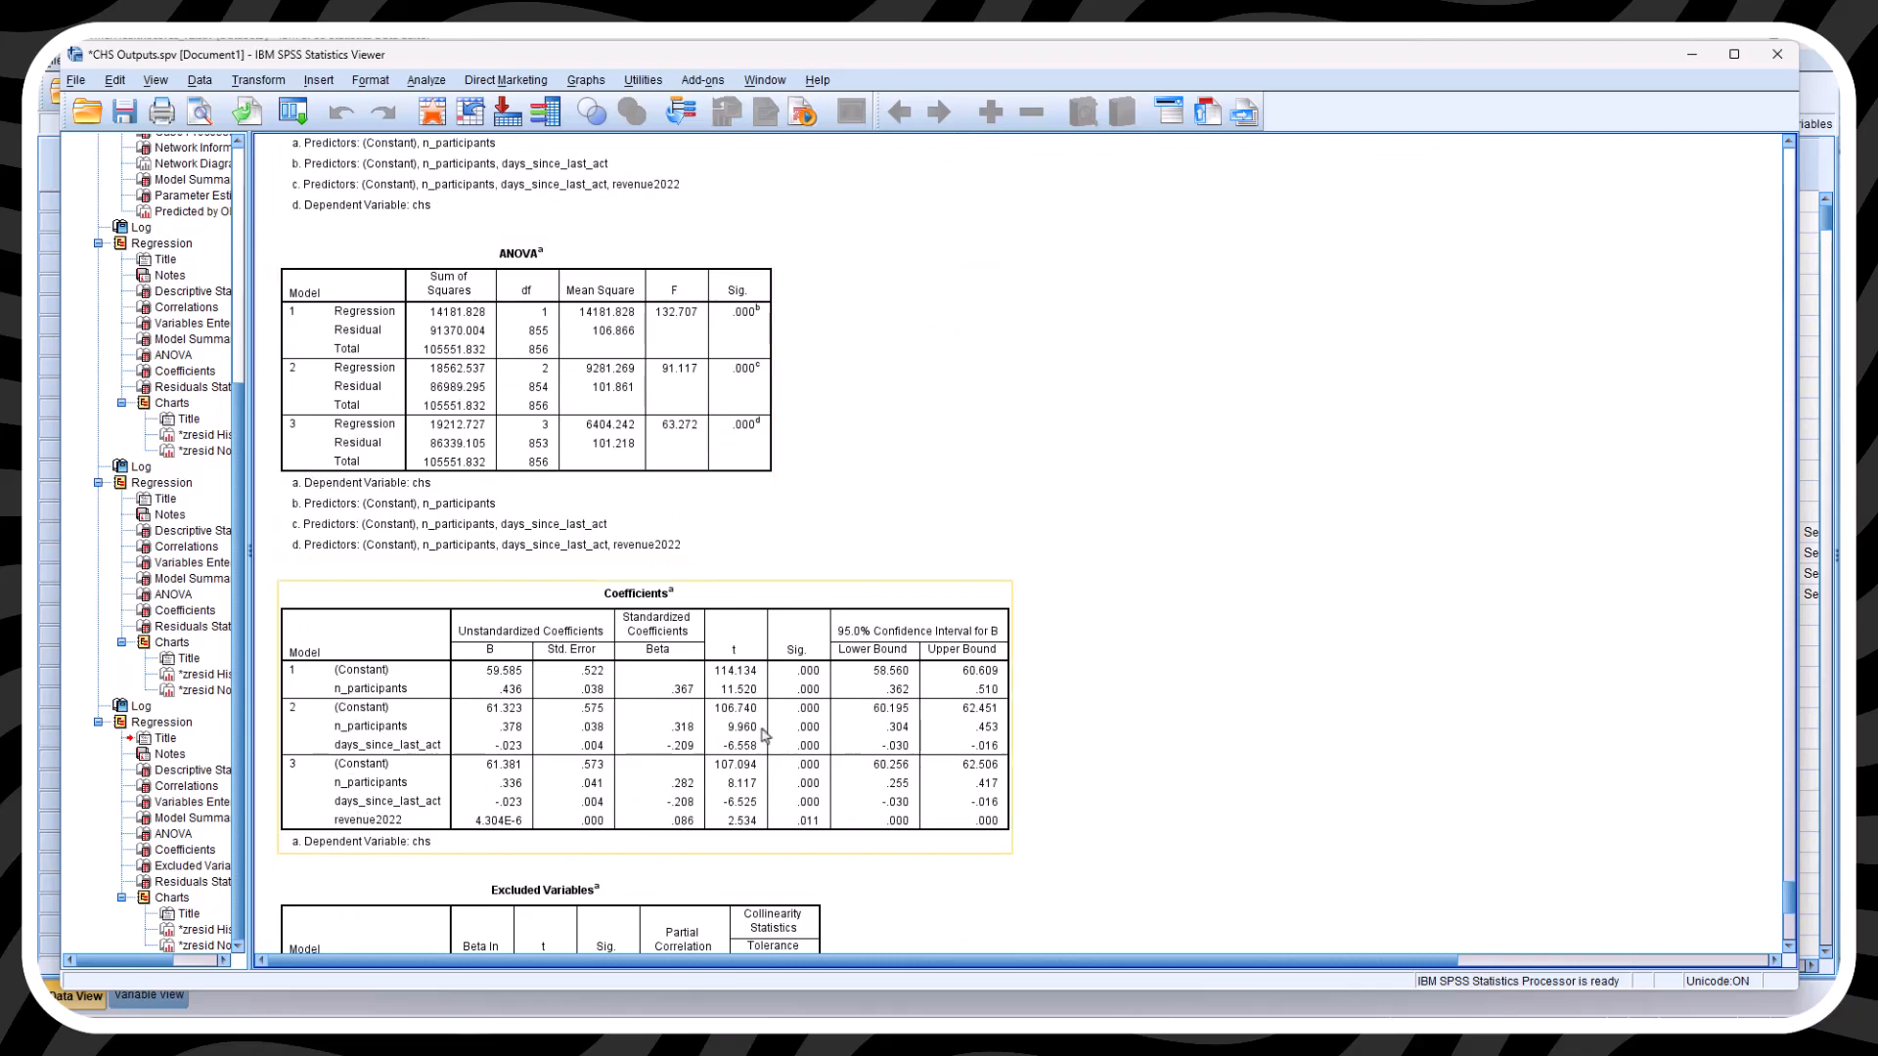
{"action": "scroll", "coordinate": [1107, 748], "scroll_direction": "down", "scroll_amount": 4}
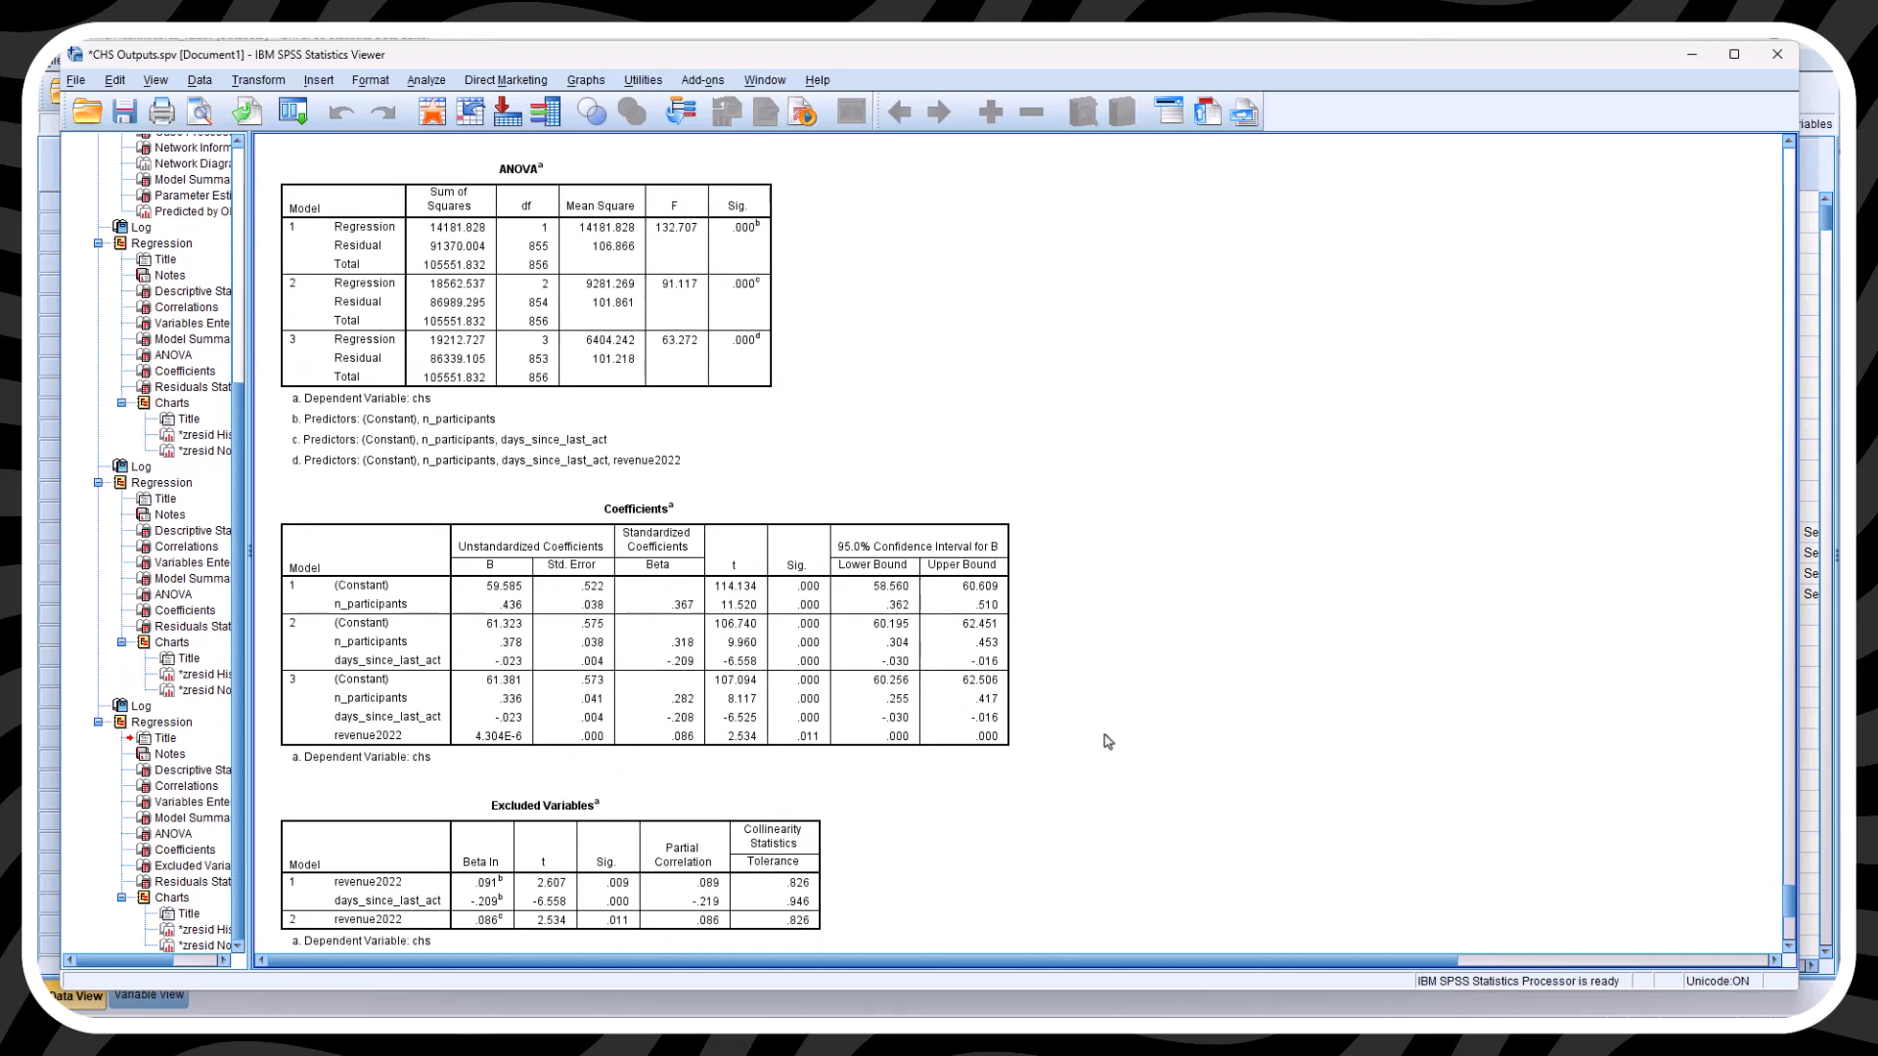
{"action": "scroll", "coordinate": [1120, 722], "scroll_direction": "down", "scroll_amount": 3}
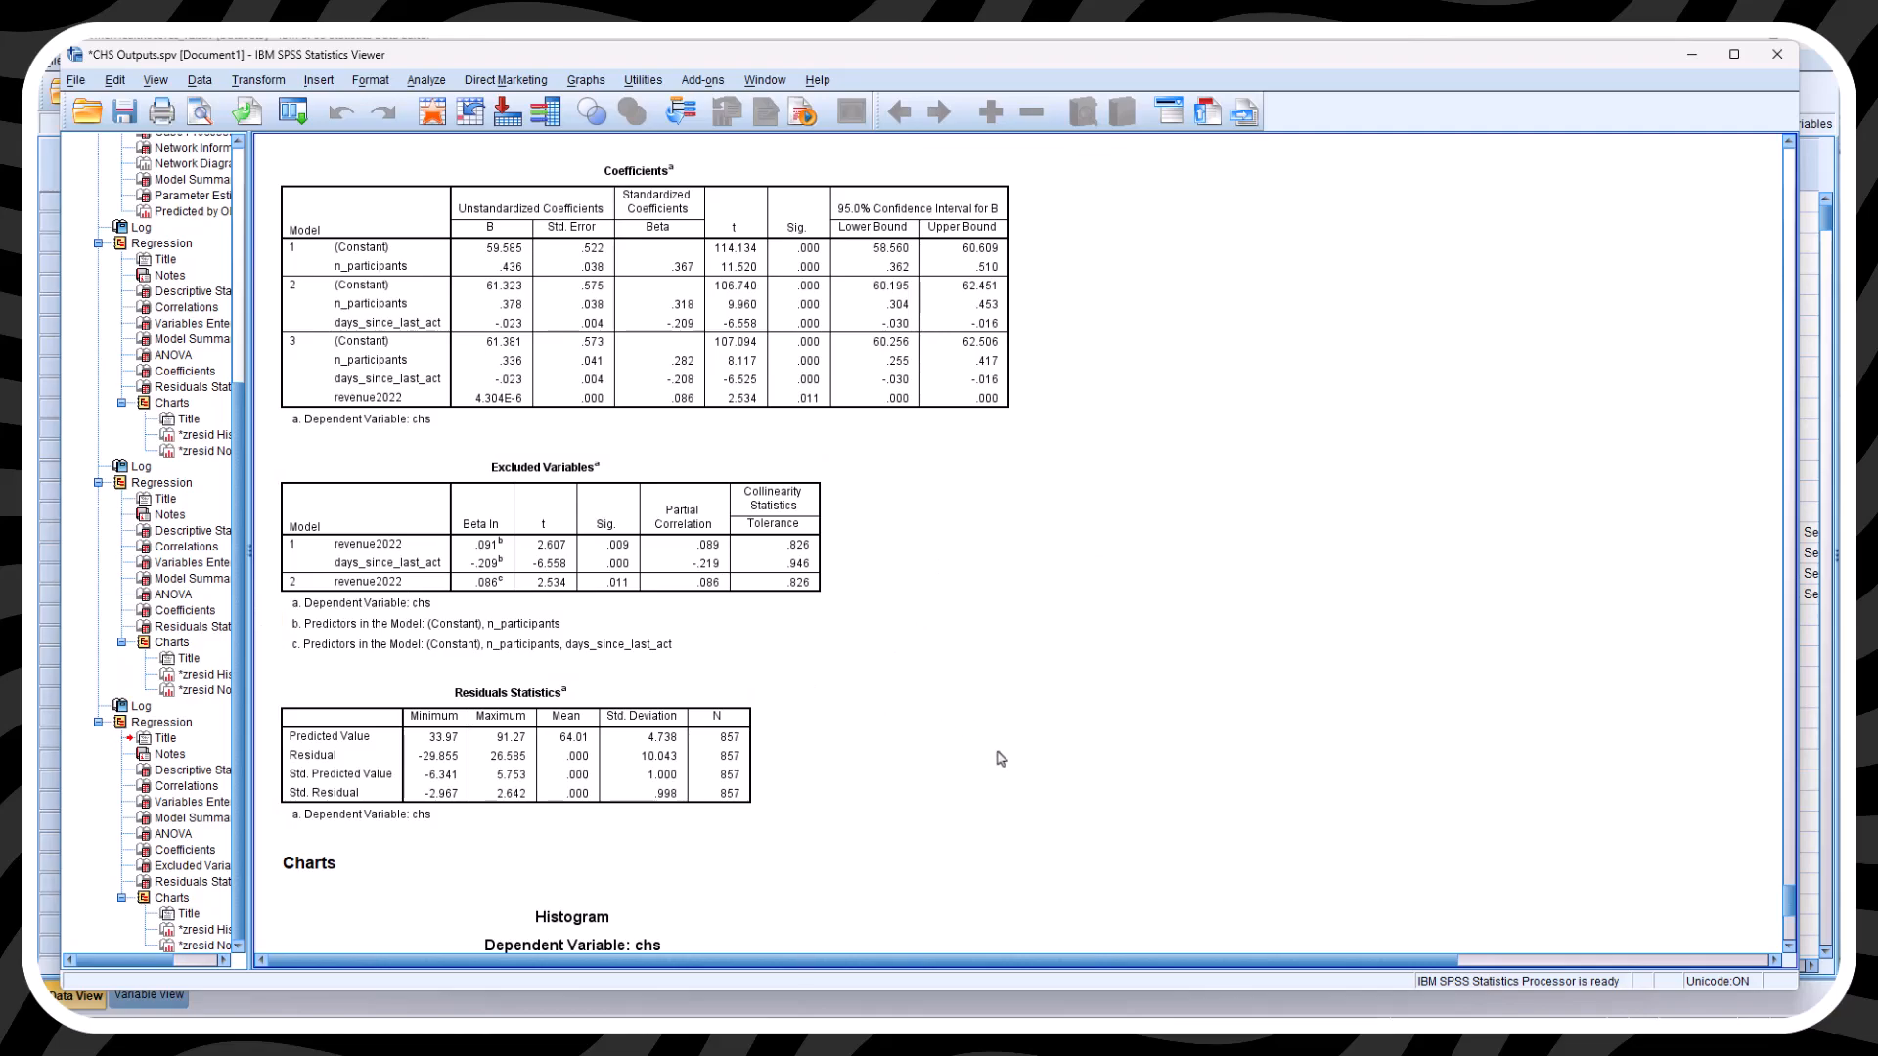
- Examine the residual histogram and the normal P-P plot of the regression standardized residuals
{"action": "scroll", "coordinate": [1001, 758], "scroll_direction": "down", "scroll_amount": 5}
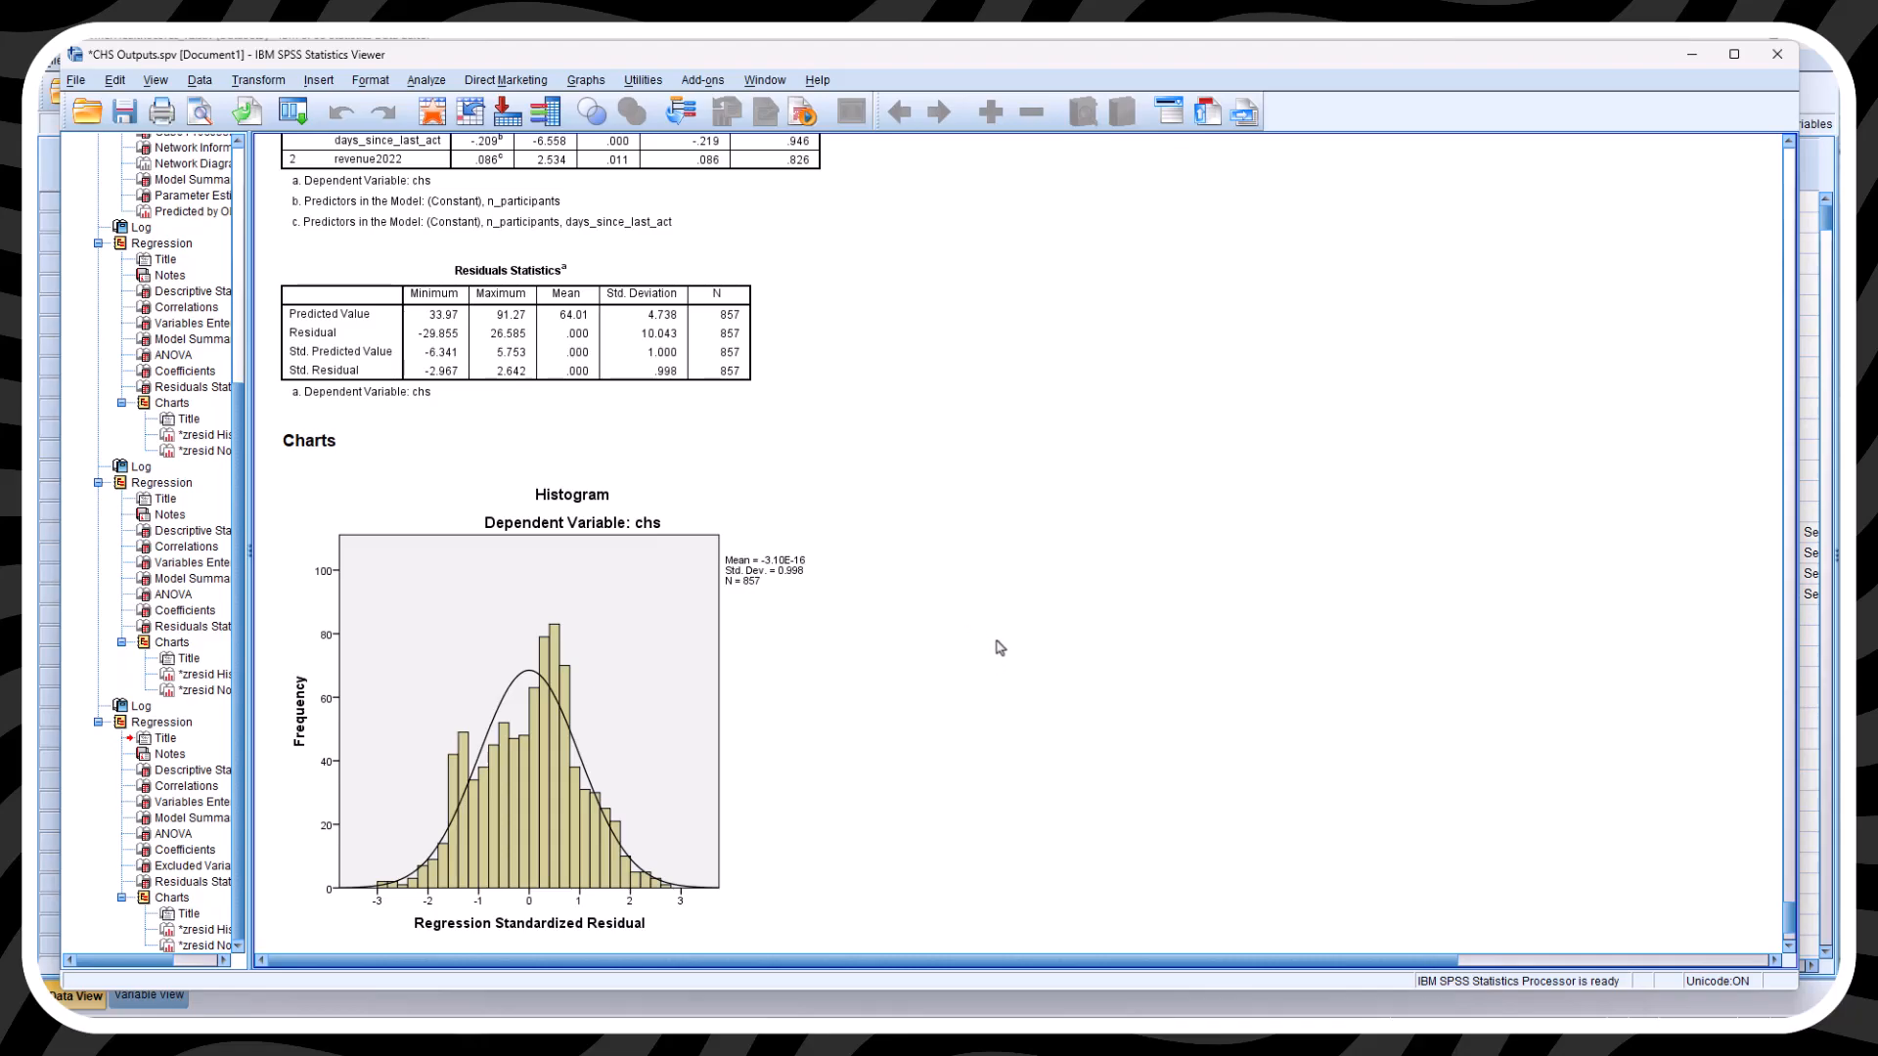
{"action": "scroll", "coordinate": [1000, 646], "scroll_direction": "down", "scroll_amount": 3}
{"action": "scroll", "coordinate": [999, 640], "scroll_direction": "up", "scroll_amount": 2}
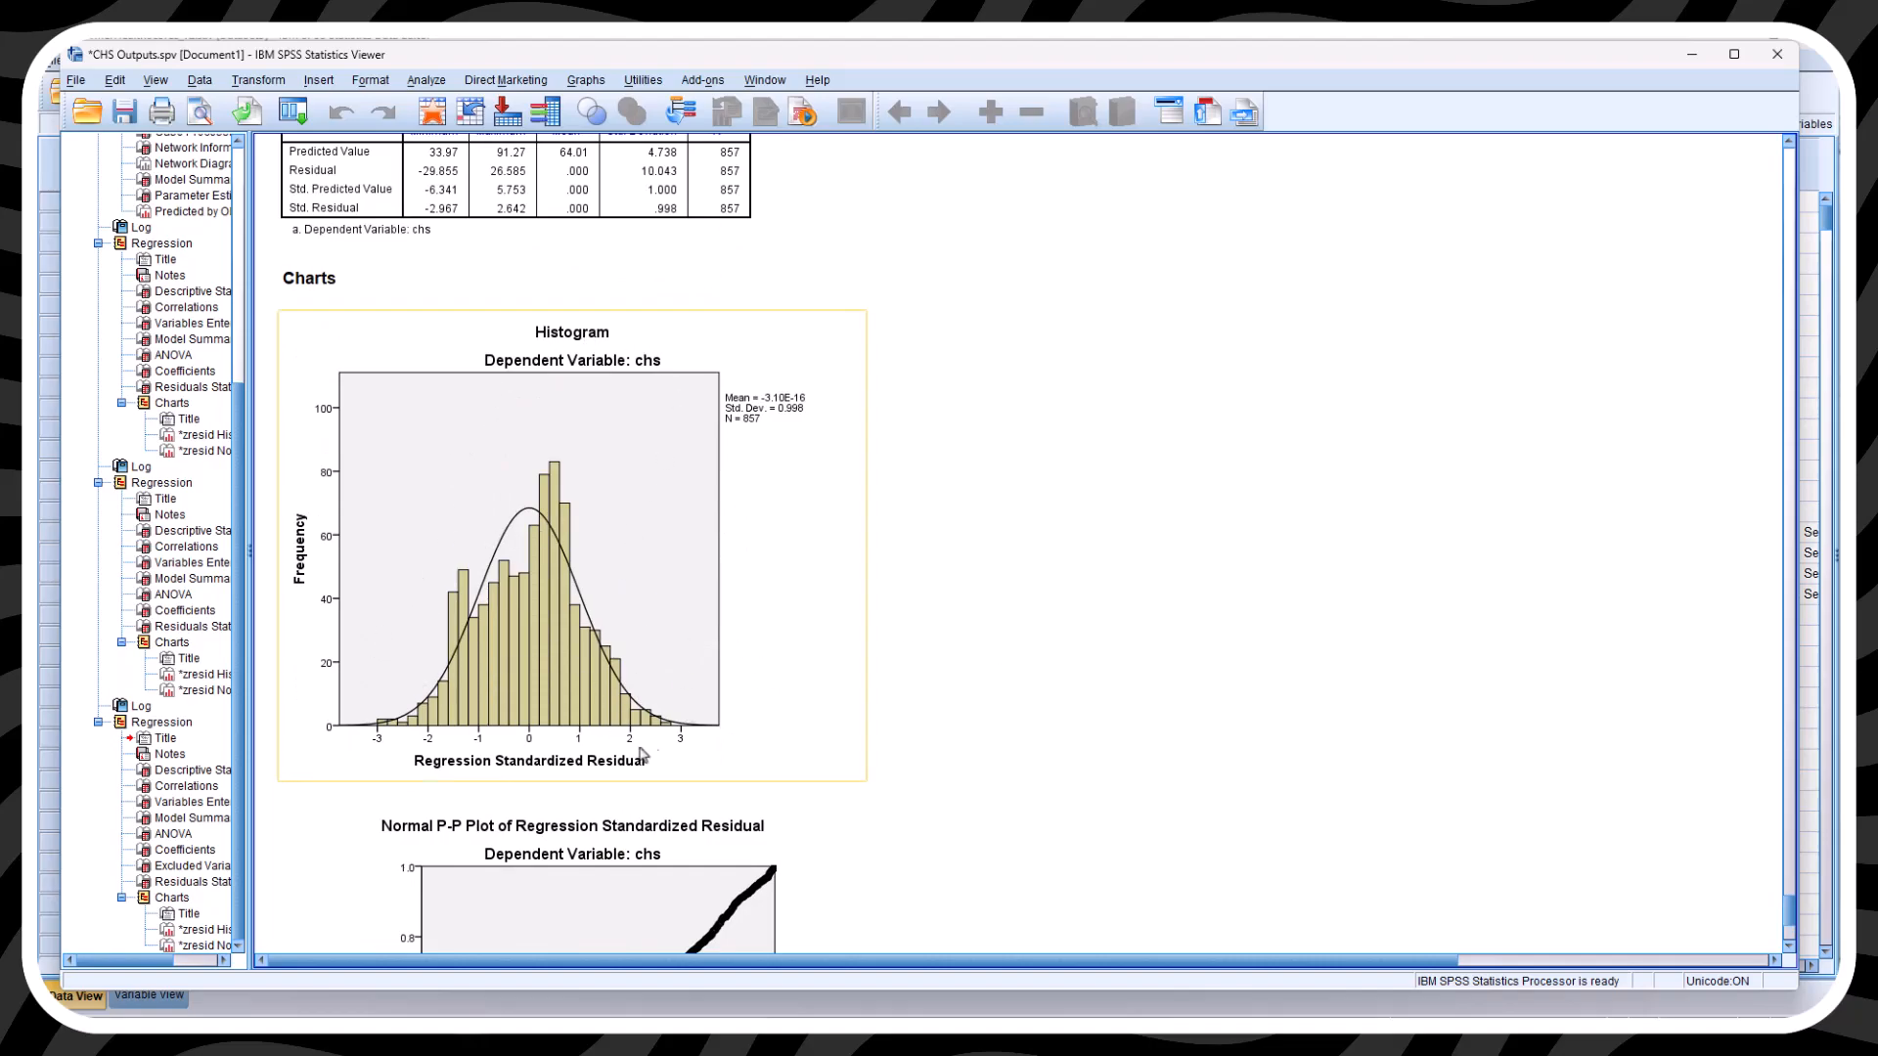
{"action": "scroll", "coordinate": [955, 722], "scroll_direction": "down", "scroll_amount": 3}
{"action": "scroll", "coordinate": [955, 721], "scroll_direction": "down", "scroll_amount": 1}
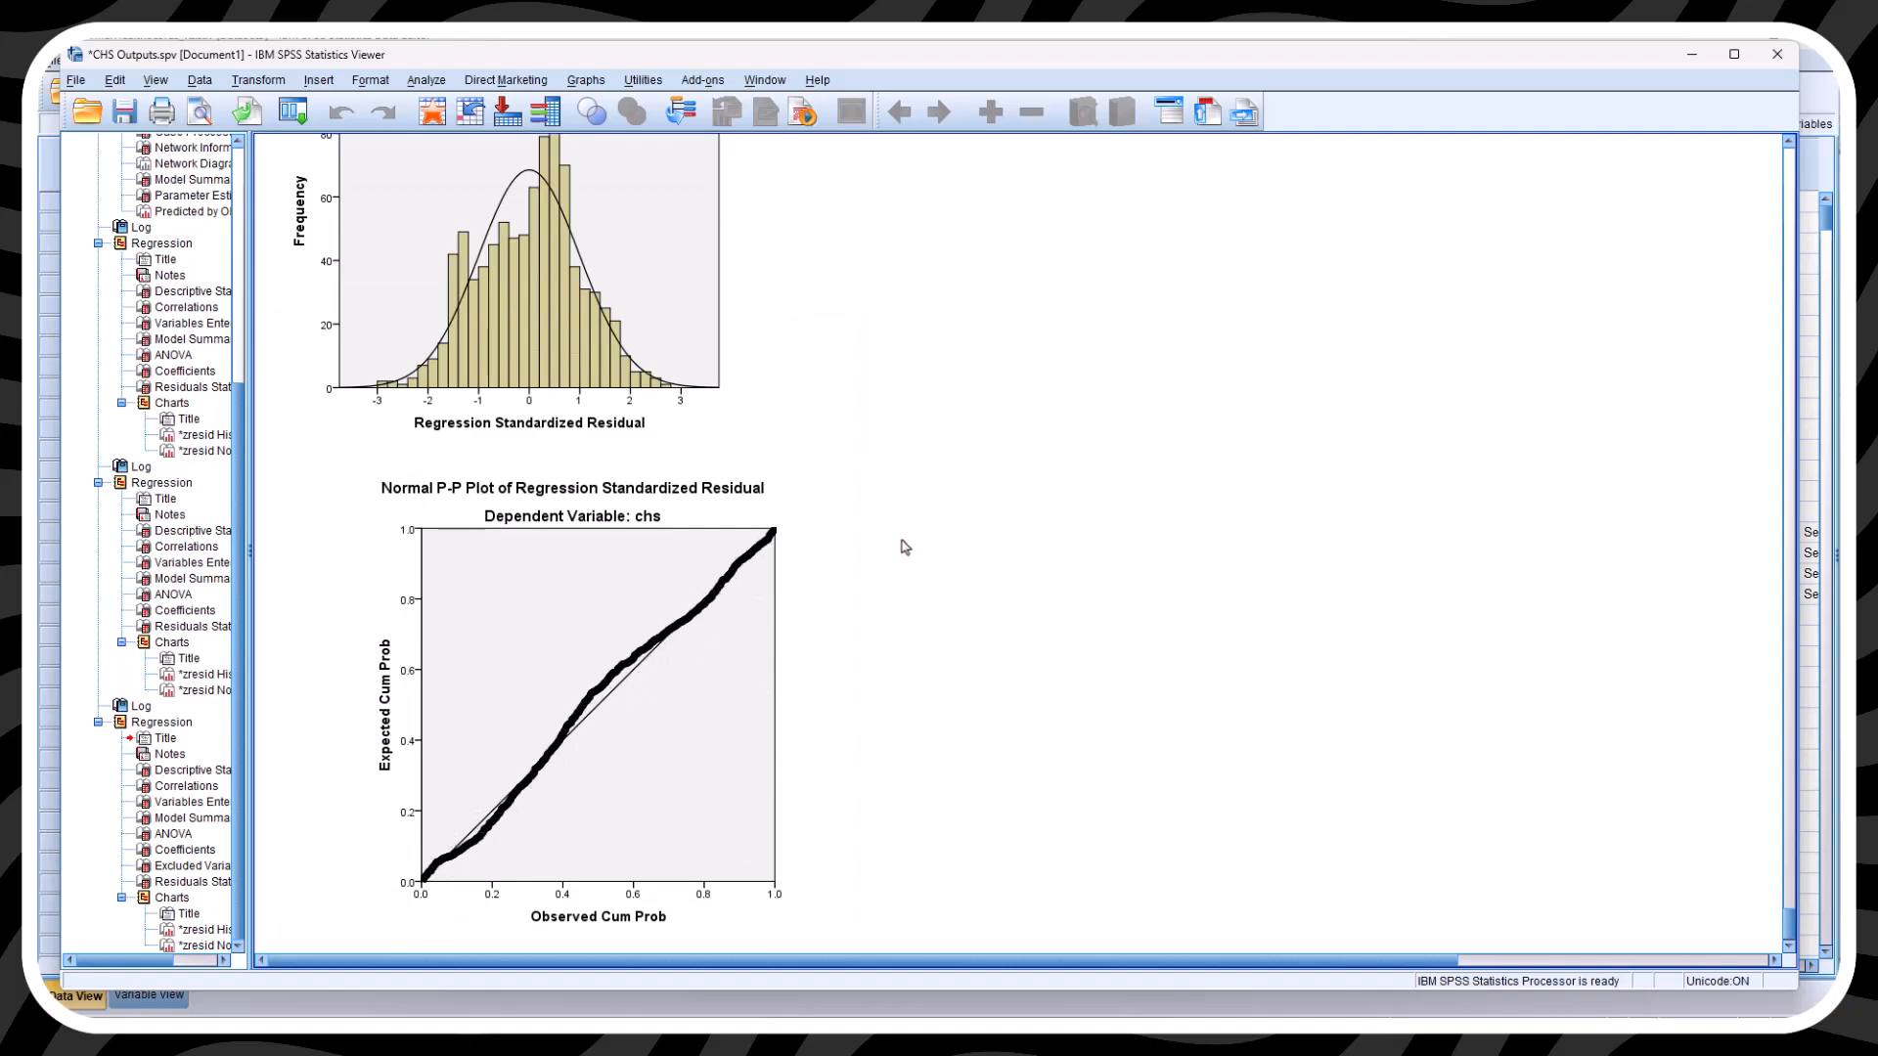
{"action": "scroll", "coordinate": [1115, 744], "scroll_direction": "down", "scroll_amount": 1}
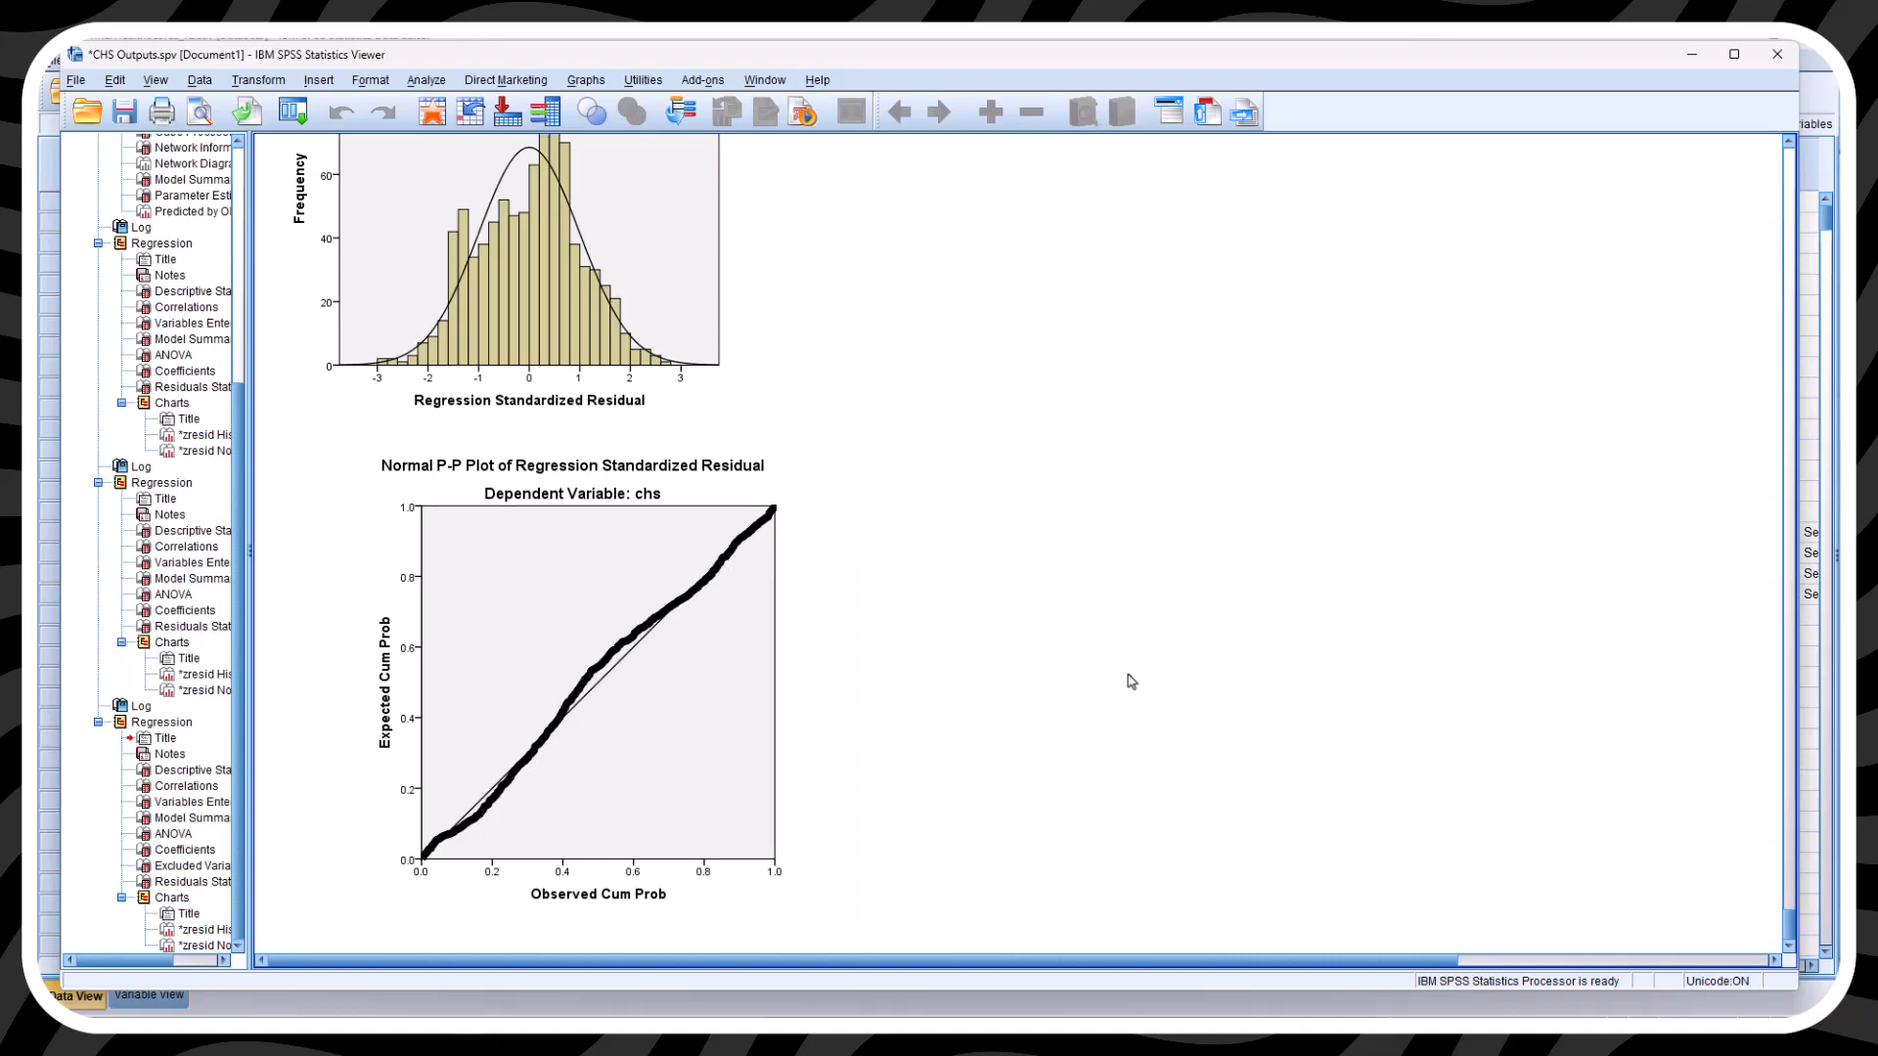